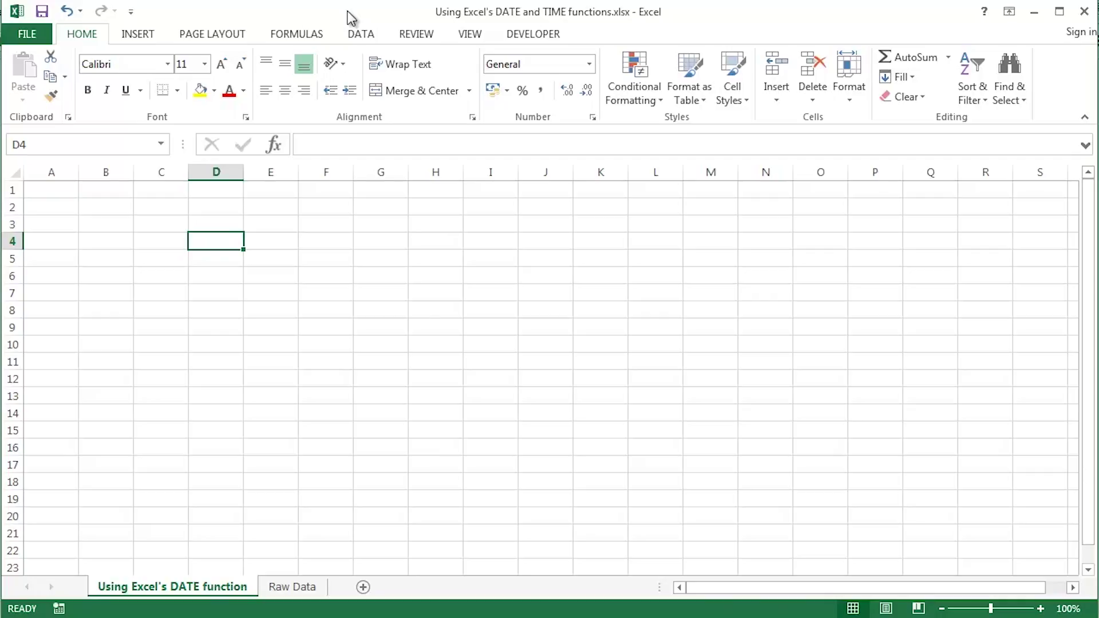
Browse the Lookup & Reference, Logical and Text function lists, ending on Date & Time's DATE entry
left_click(296, 34)
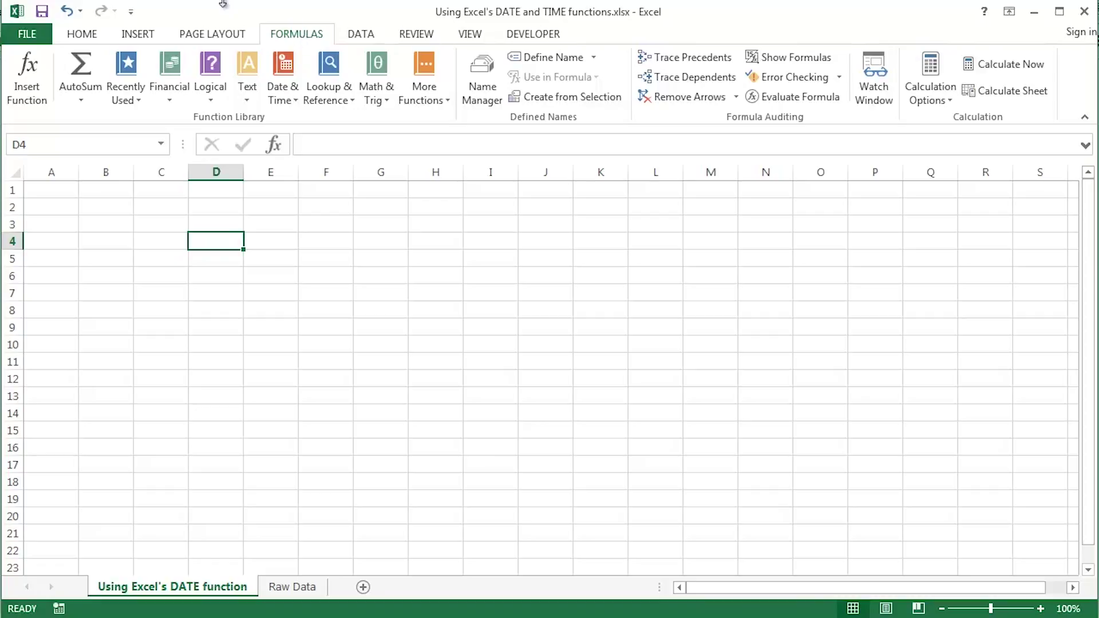
left_click(335, 93)
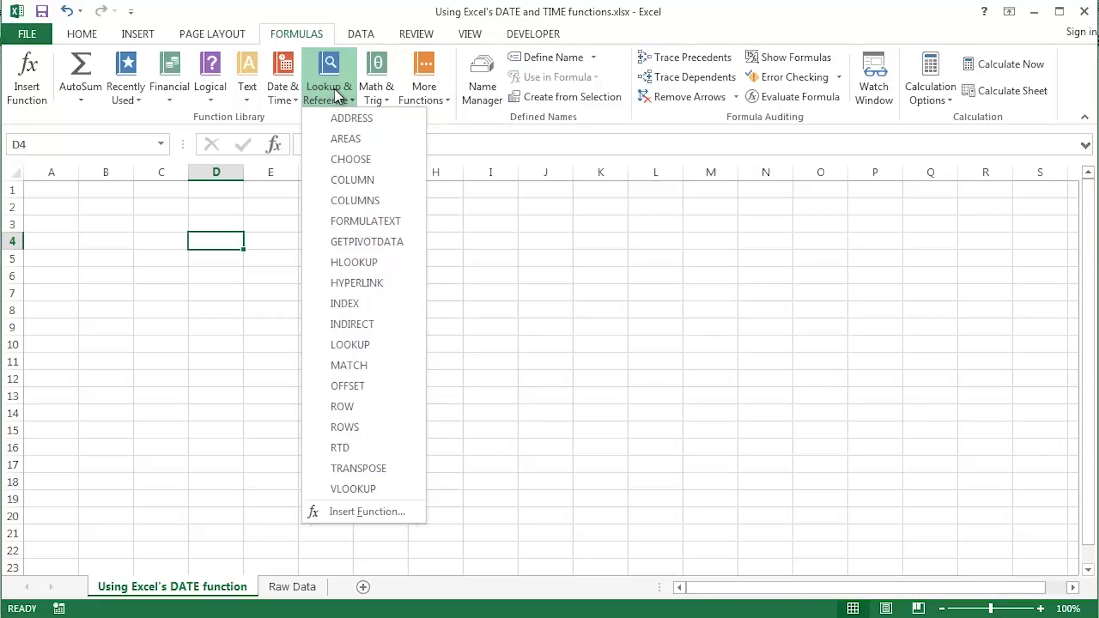
left_click(217, 98)
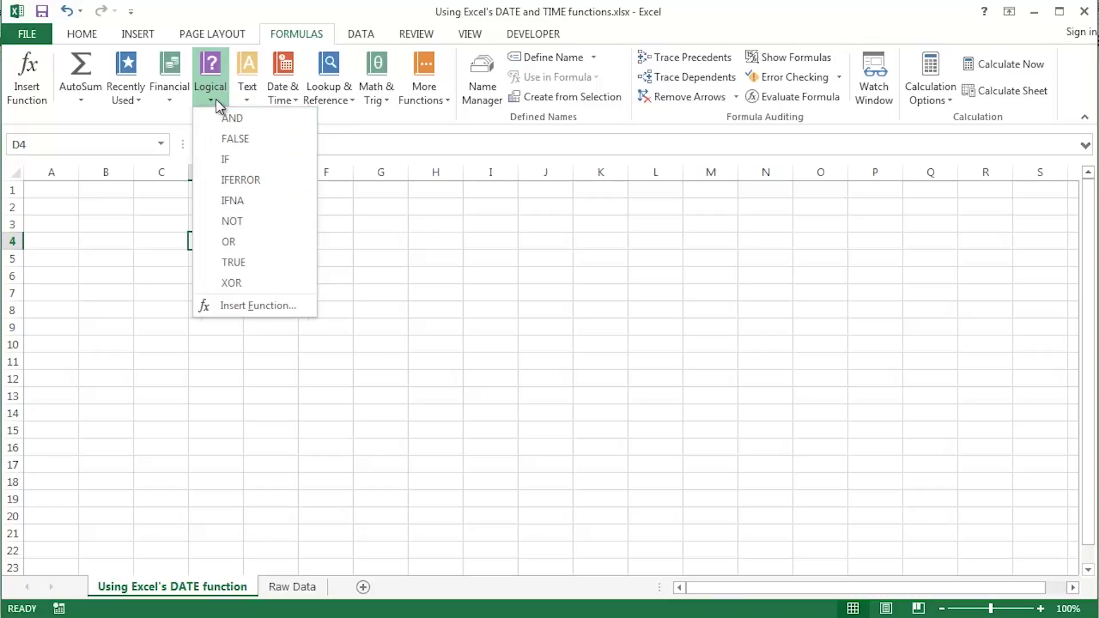
mouse_move(249, 91)
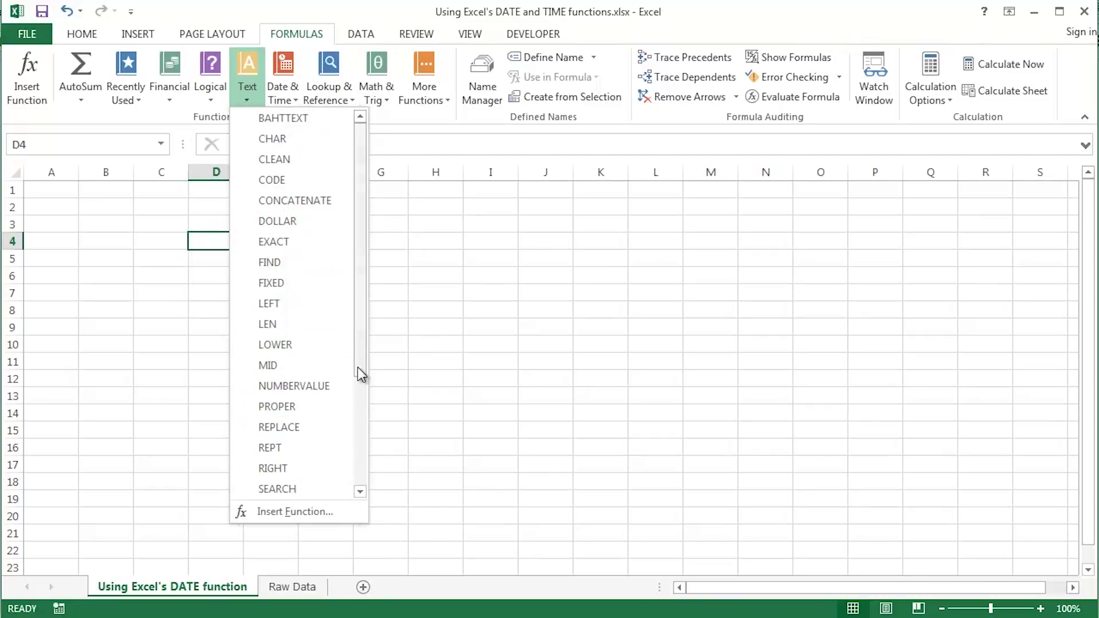
scroll(363, 362, "down", 1)
scroll(361, 361, "down", 1)
scroll(361, 298, "up", 2)
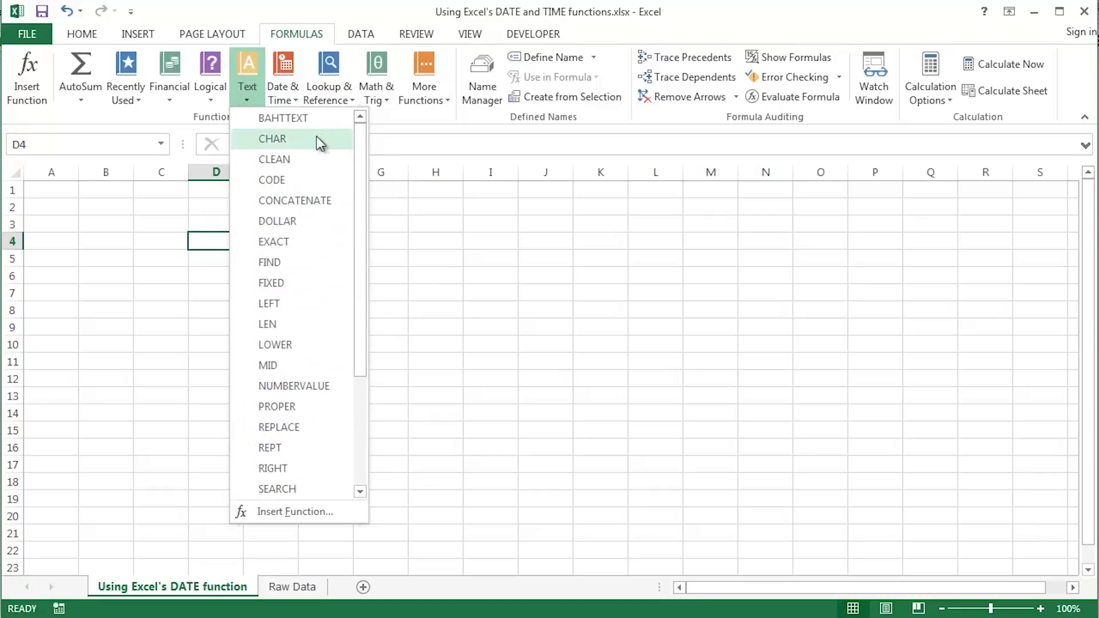
mouse_move(282, 94)
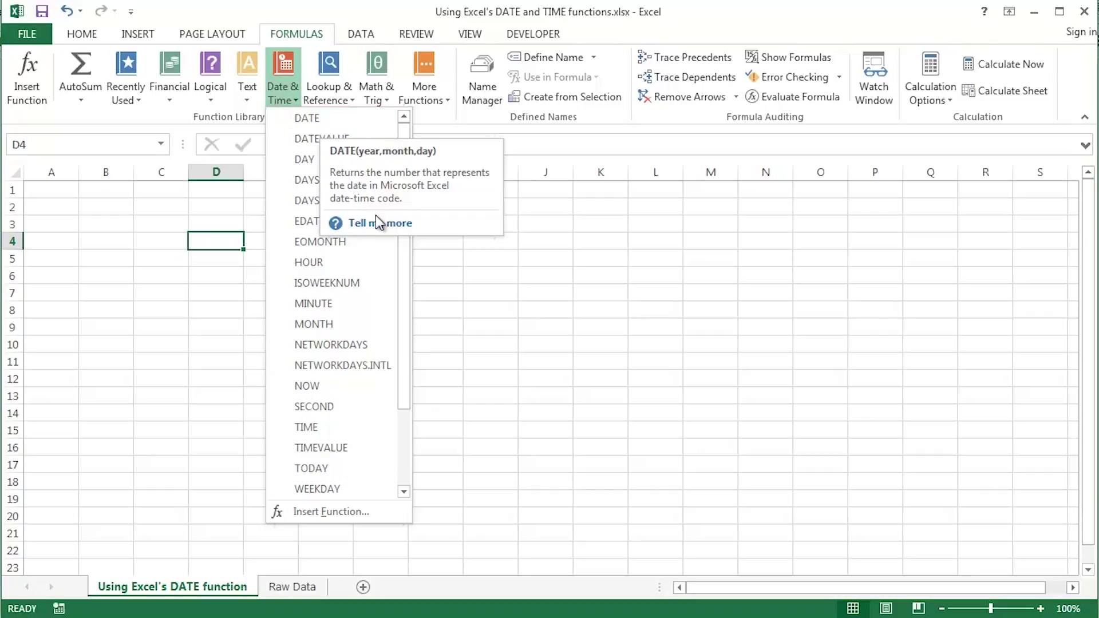
Close the Date & Time list, zoom the sheet to 190% and select cell C3
left_click(225, 243)
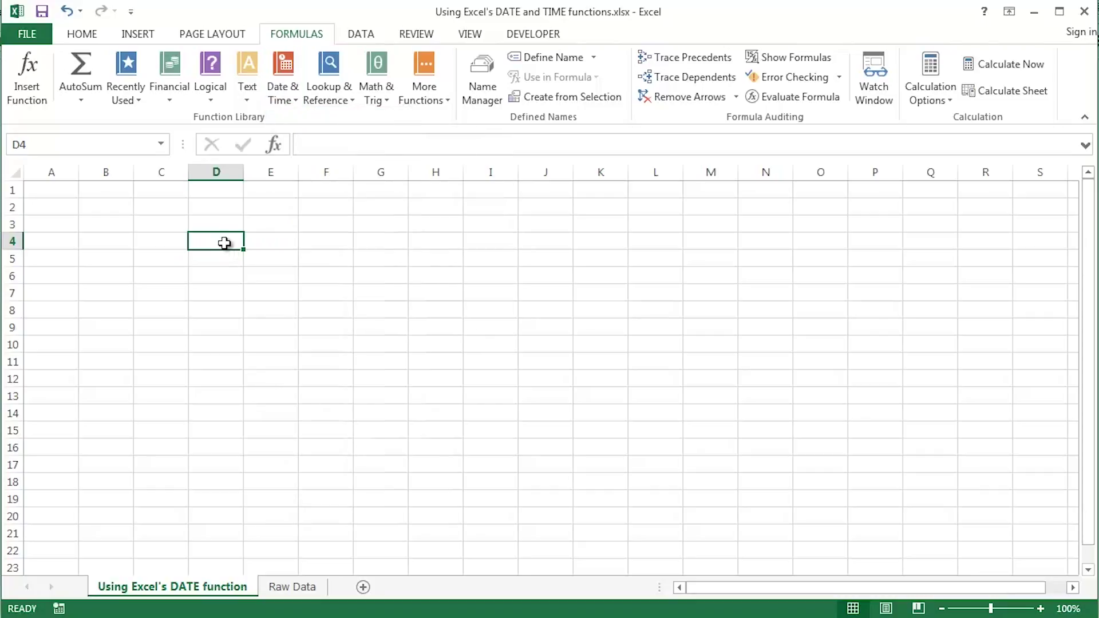
scroll(224, 243, "up", 5)
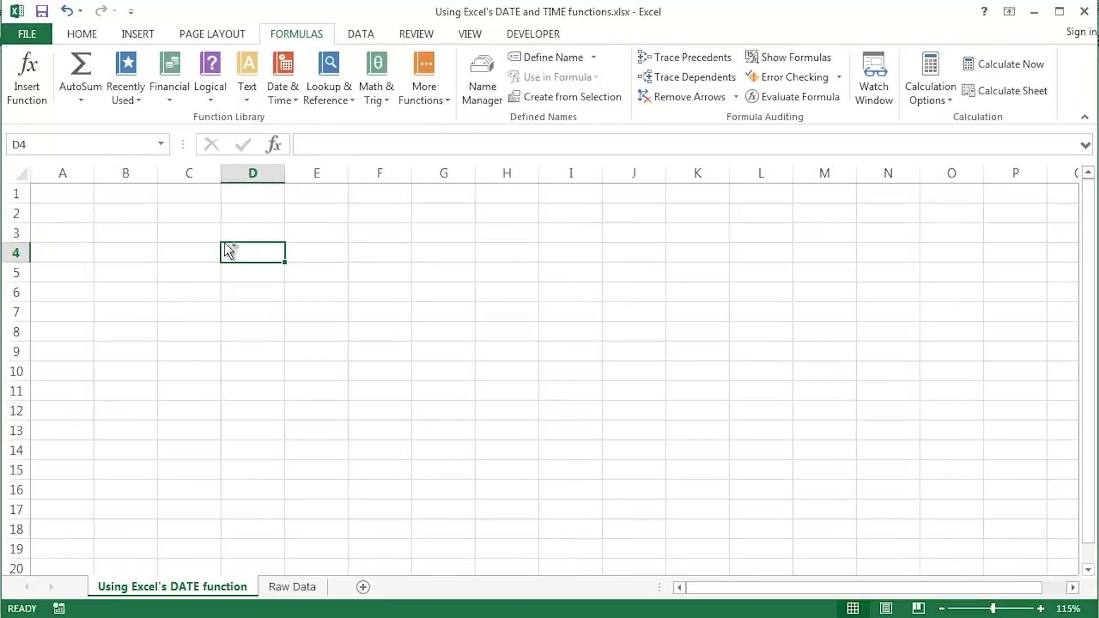
scroll(225, 242, "up", 1)
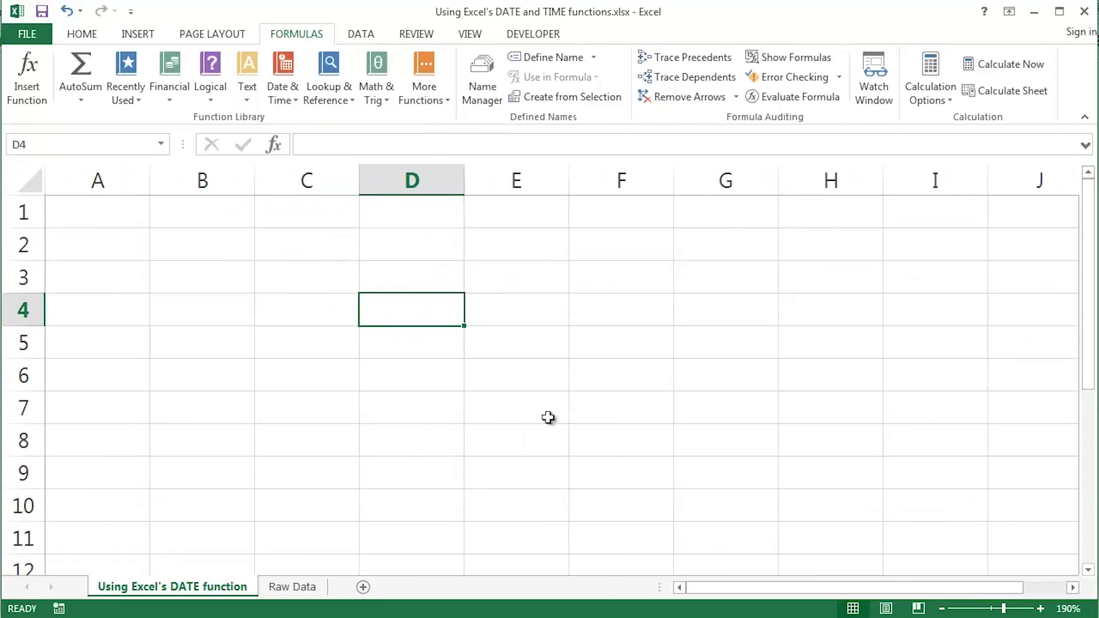
left_click(297, 280)
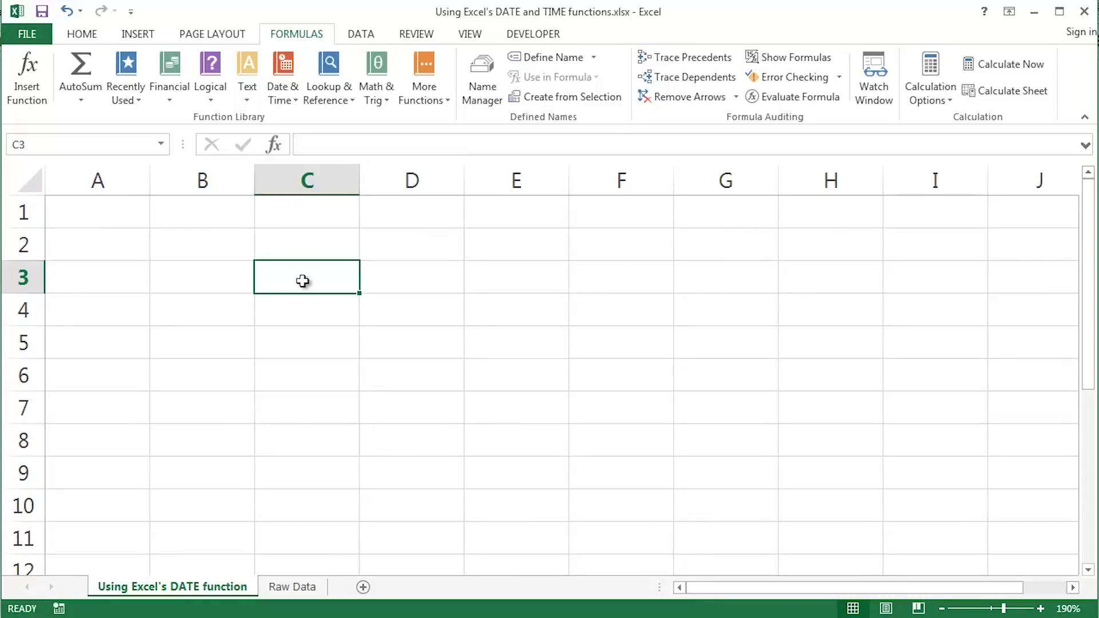
Enter =DATE(2016,6,29) in C3 so it displays 29/06/2016
type("=dat")
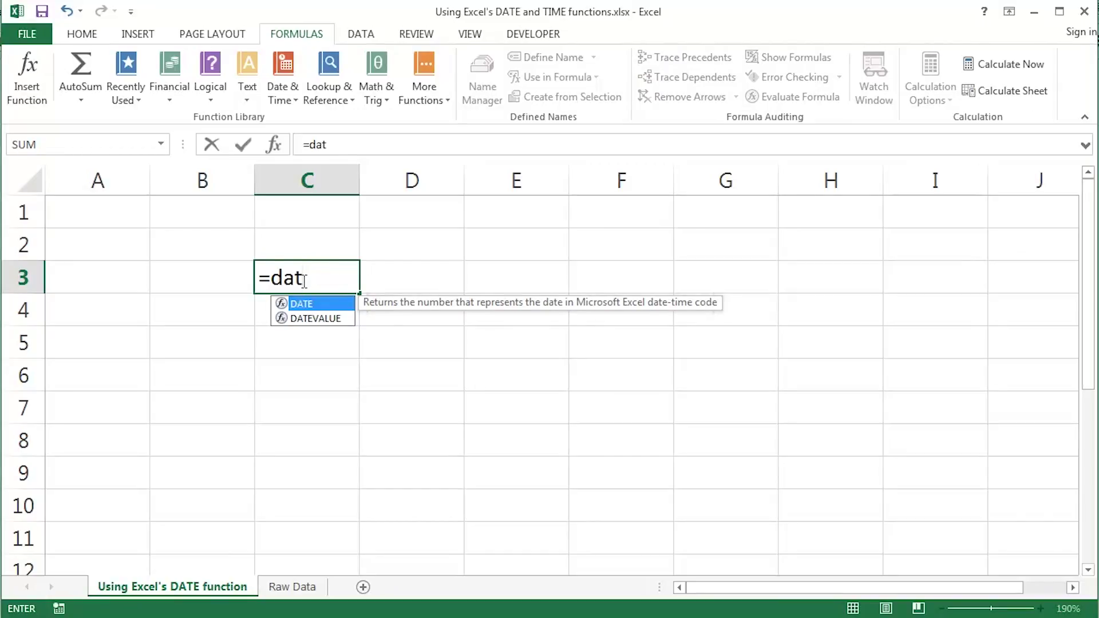
key("Tab")
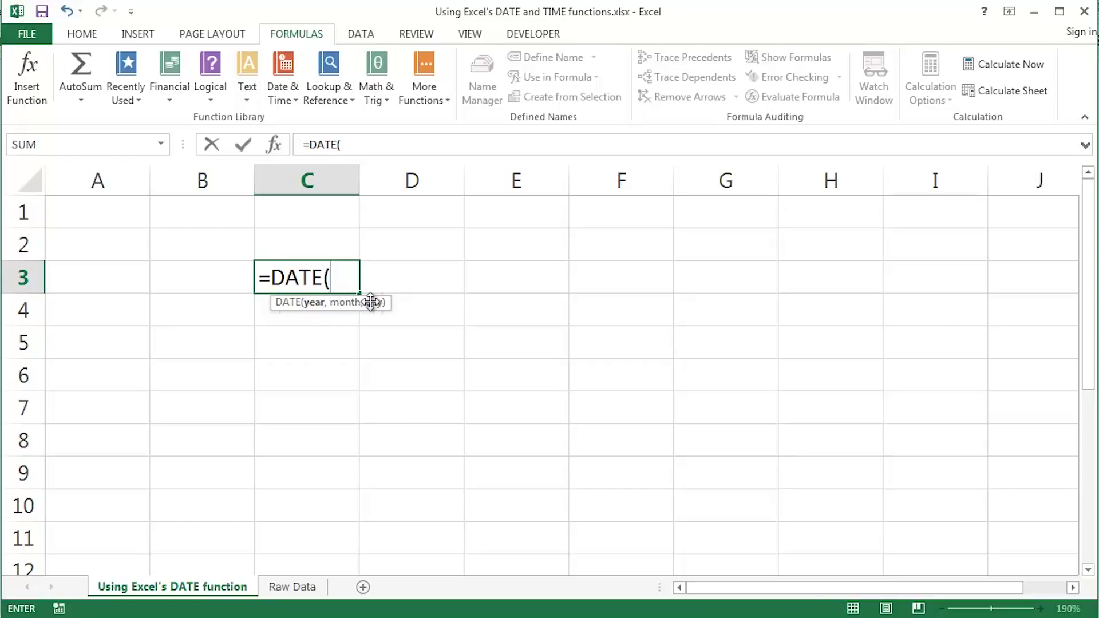
left_click_drag(367, 307, 413, 335)
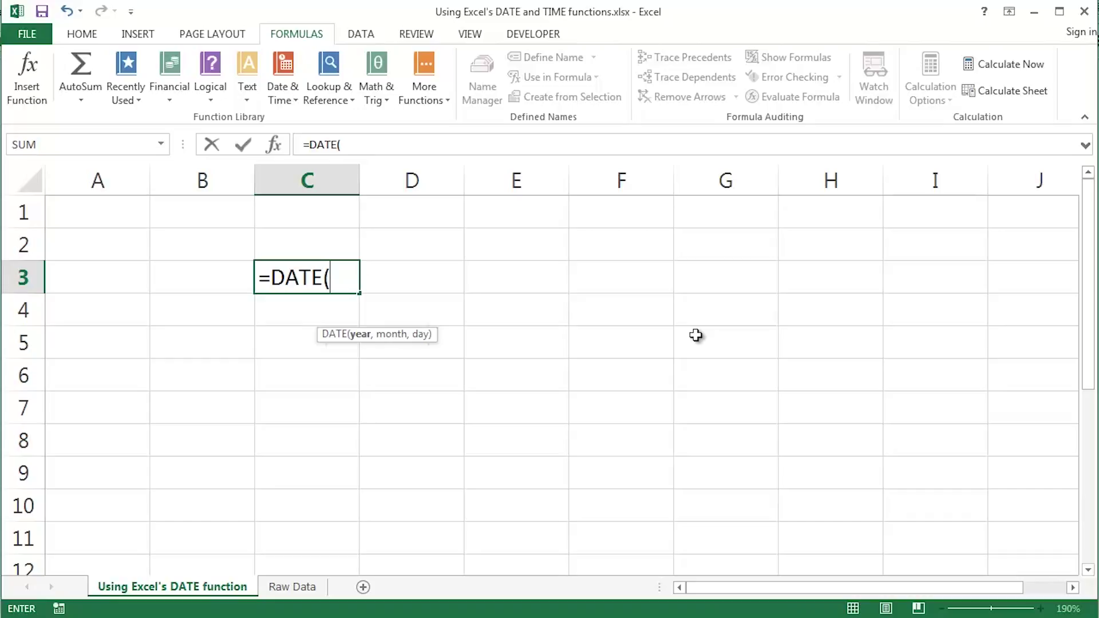
type("2016")
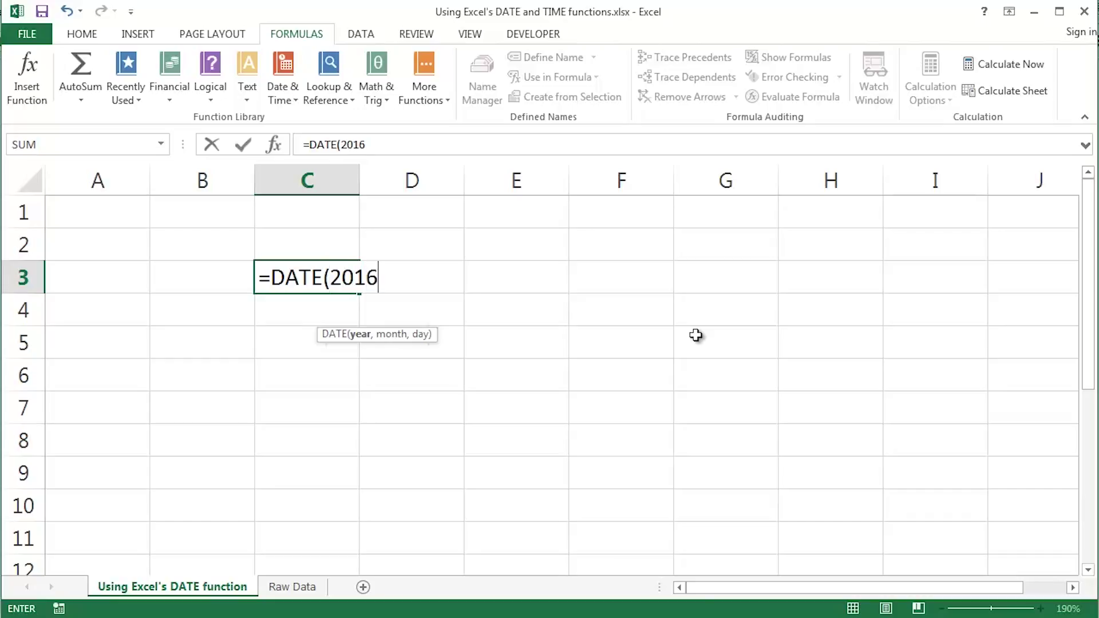
type(",6")
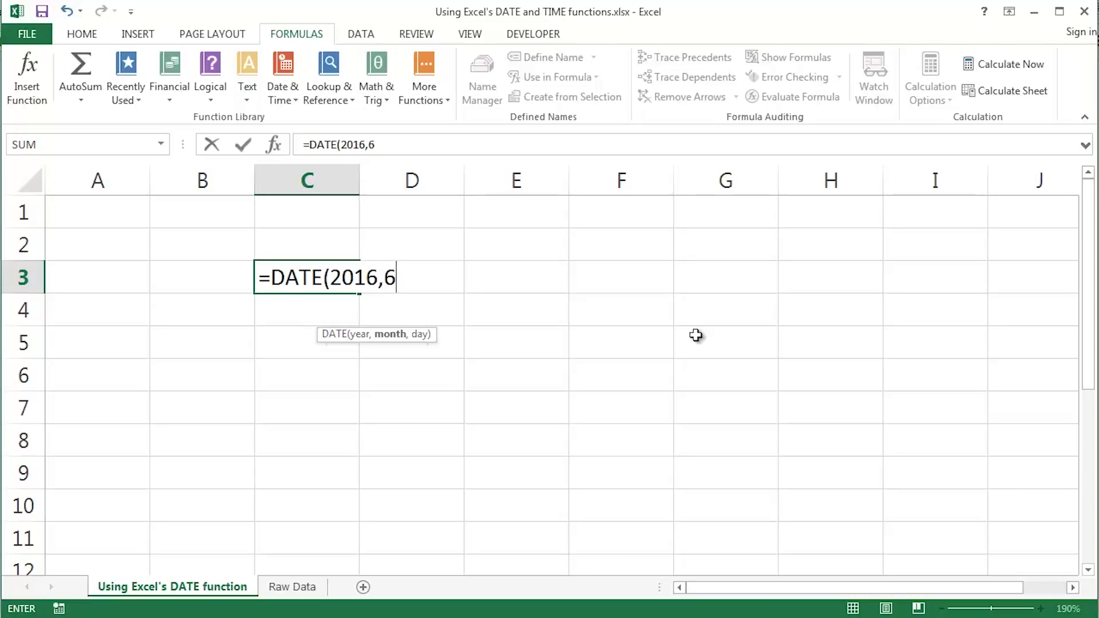
type(",29")
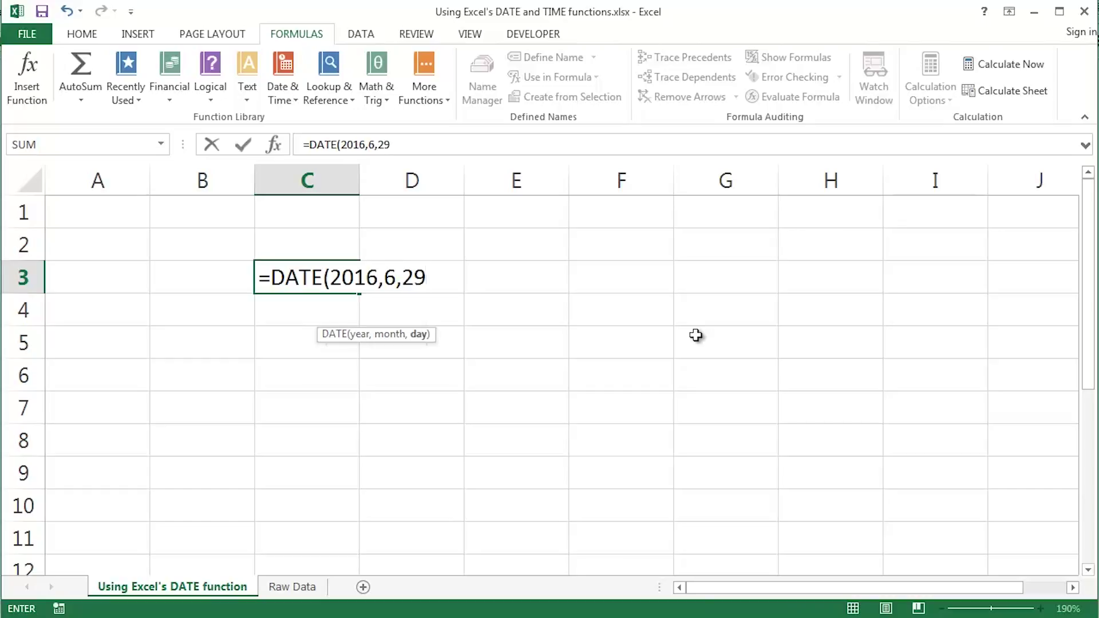
key("Return")
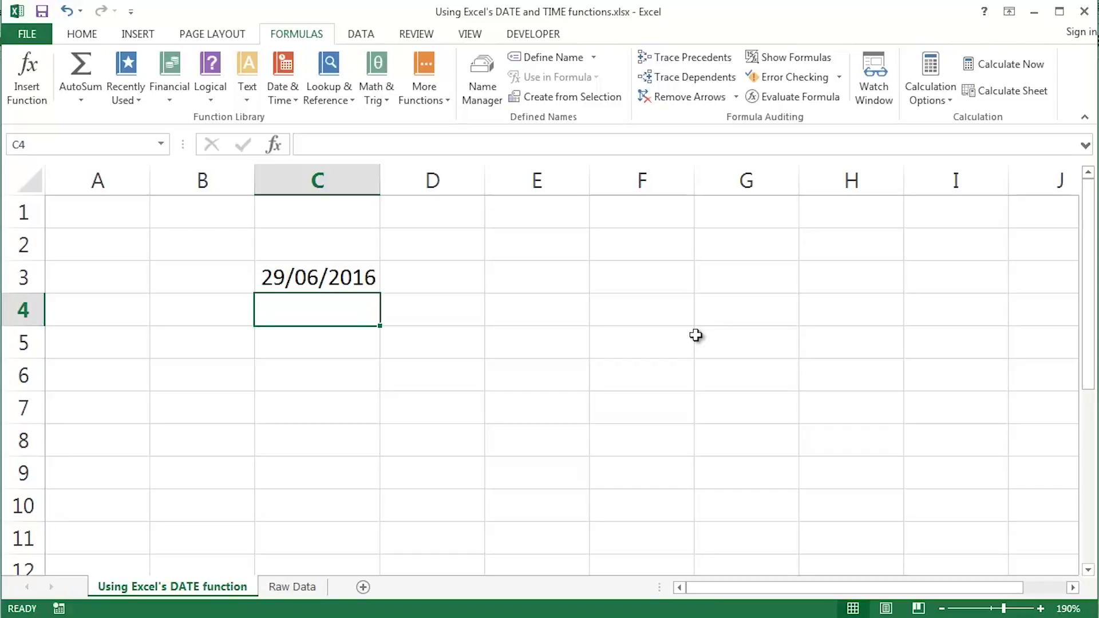
key("Up")
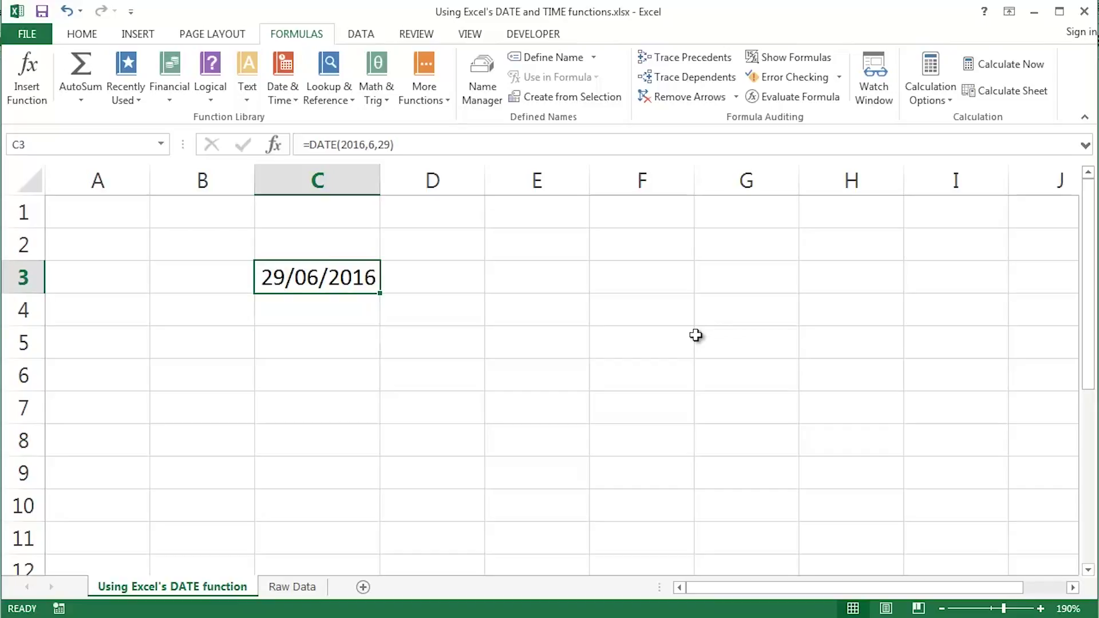
key("F2")
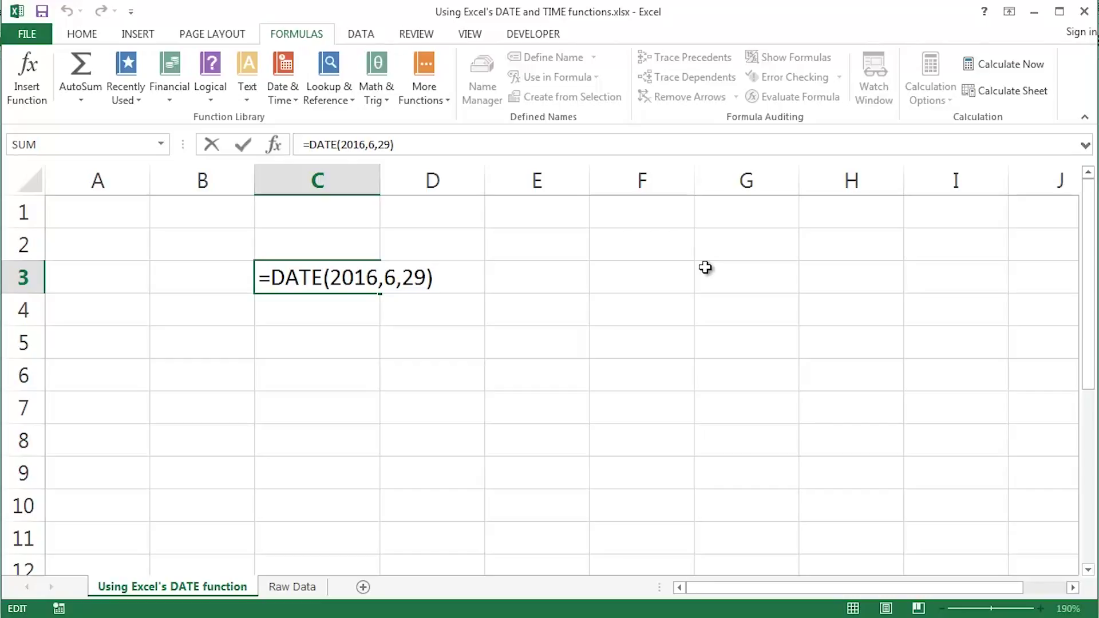
key("Return")
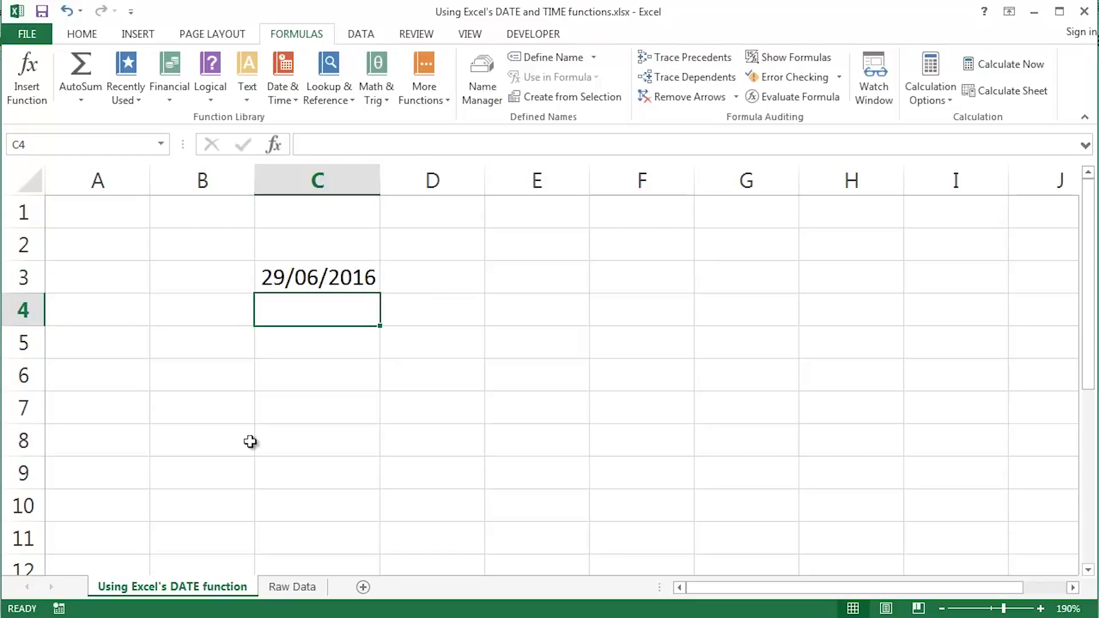
left_click(298, 588)
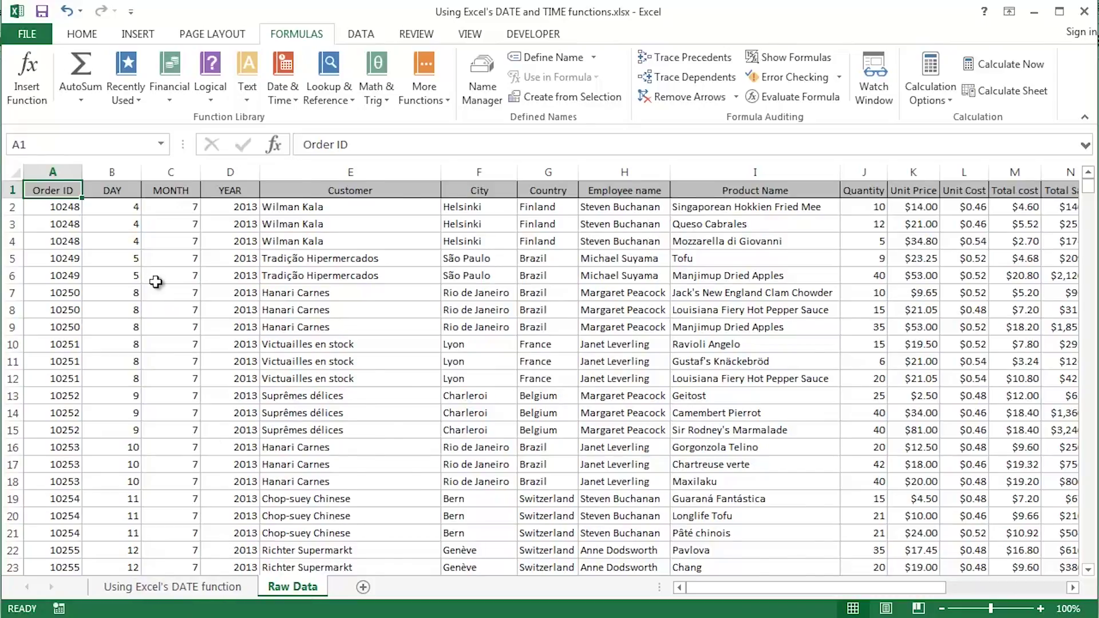
scroll(155, 281, "up", 2, "ctrl")
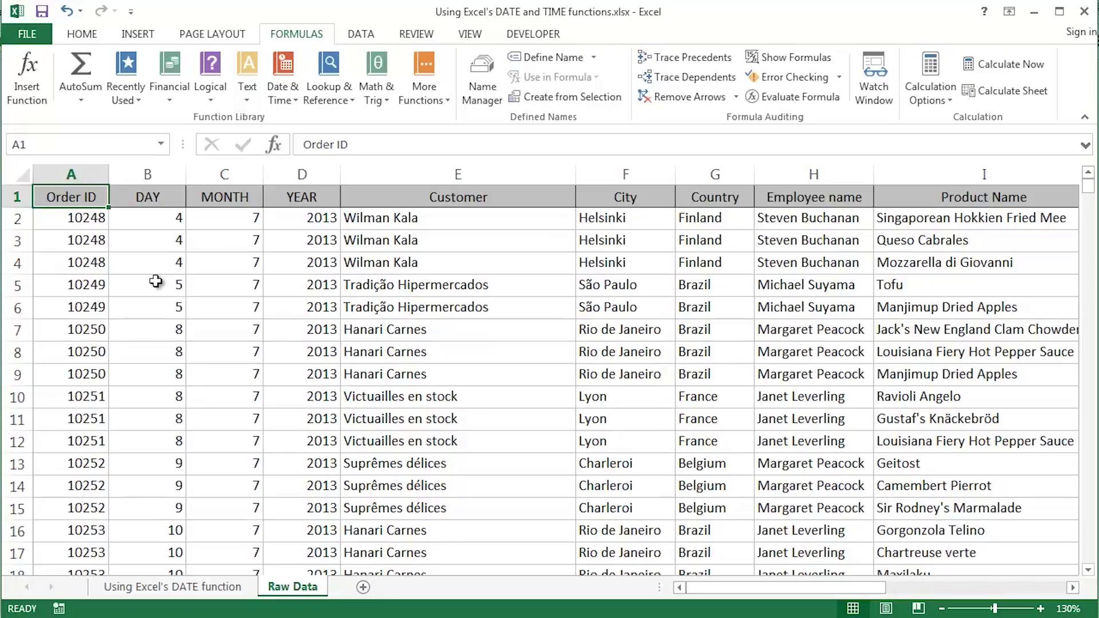
left_click(152, 175)
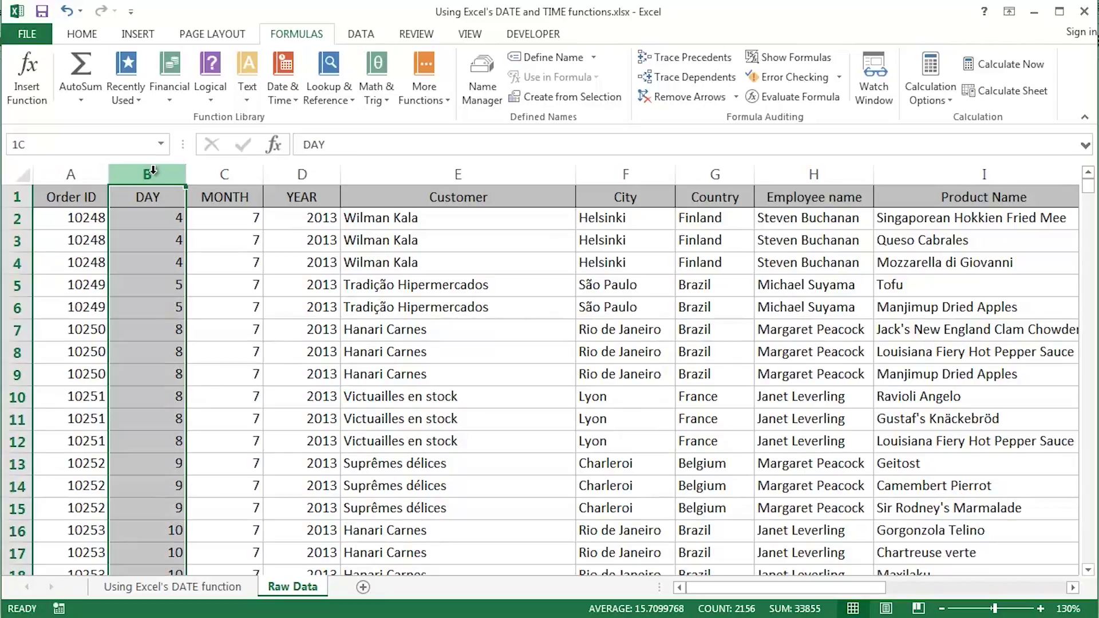
left_click(226, 173)
left_click_drag(162, 172, 298, 174)
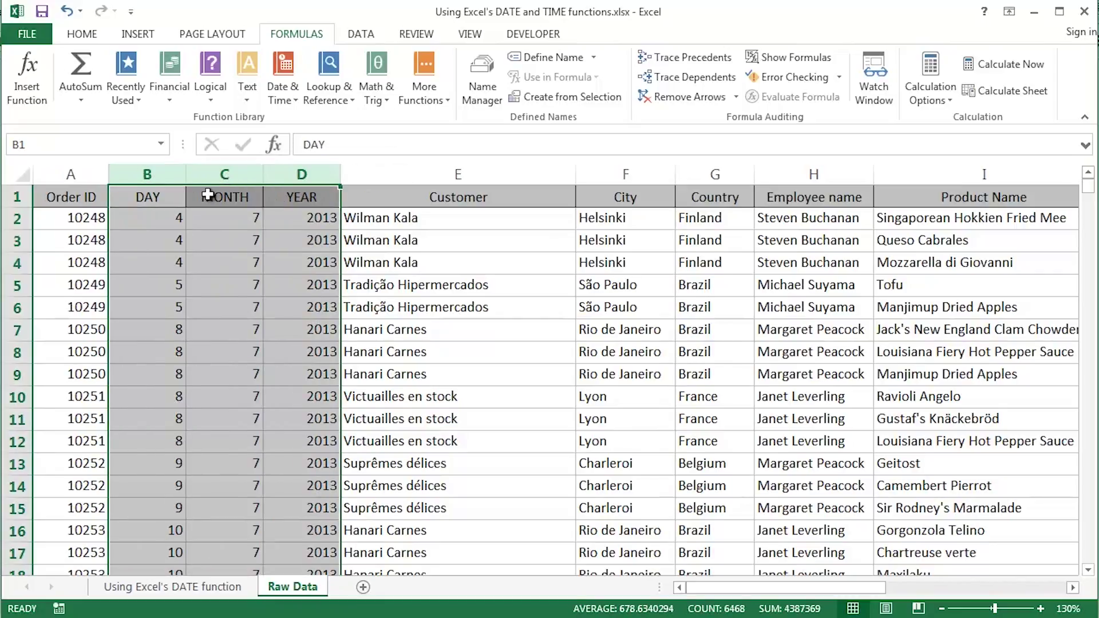
left_click(157, 221)
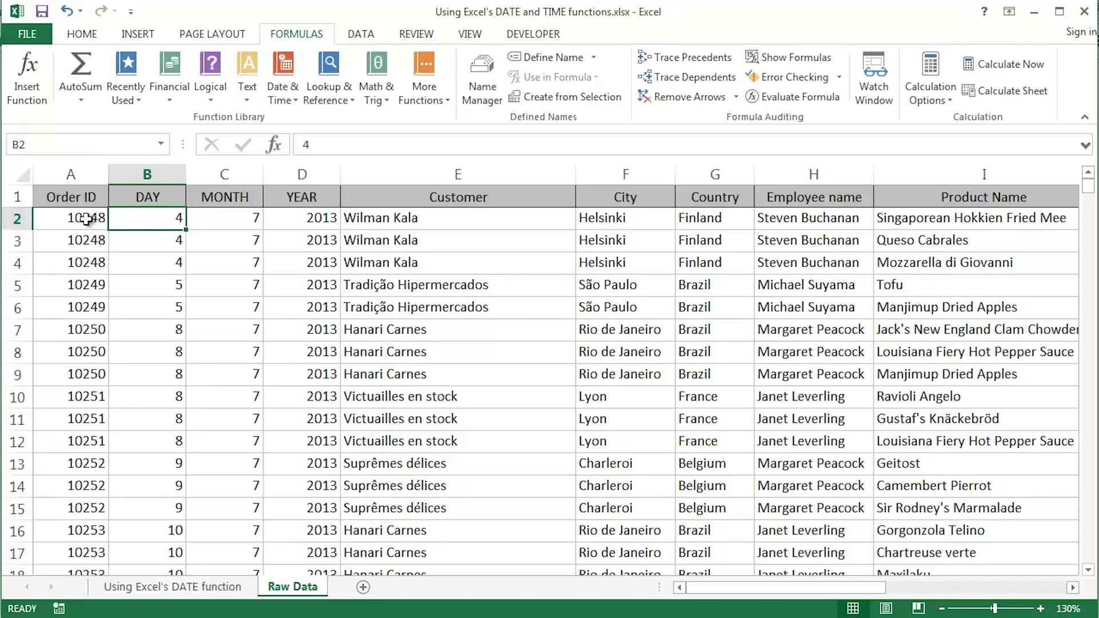
left_click_drag(88, 218, 407, 222)
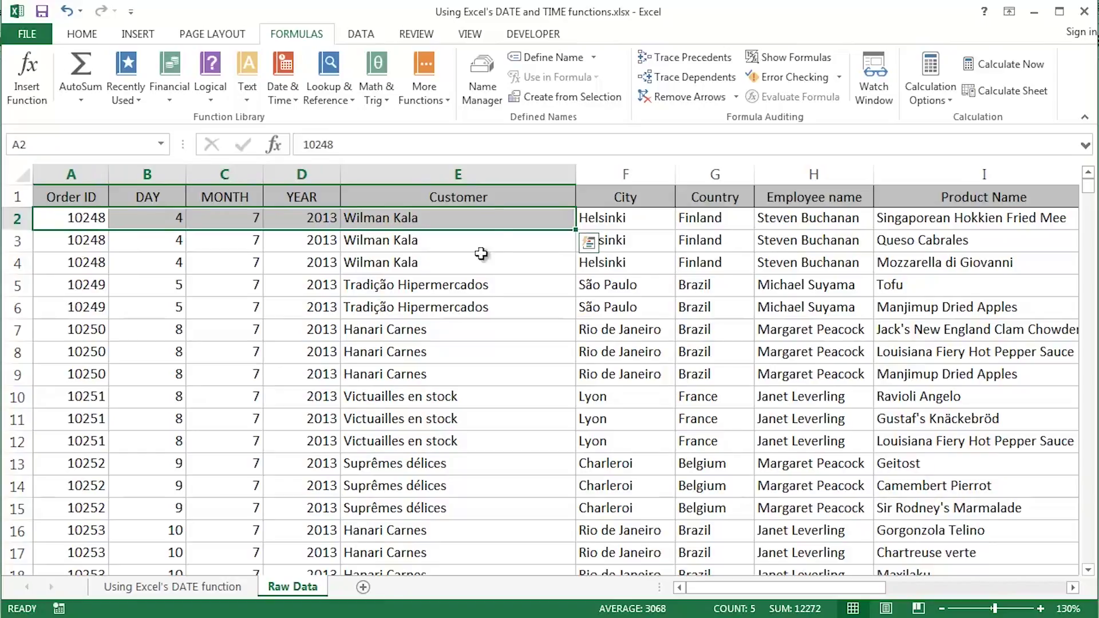
left_click_drag(92, 240, 371, 244)
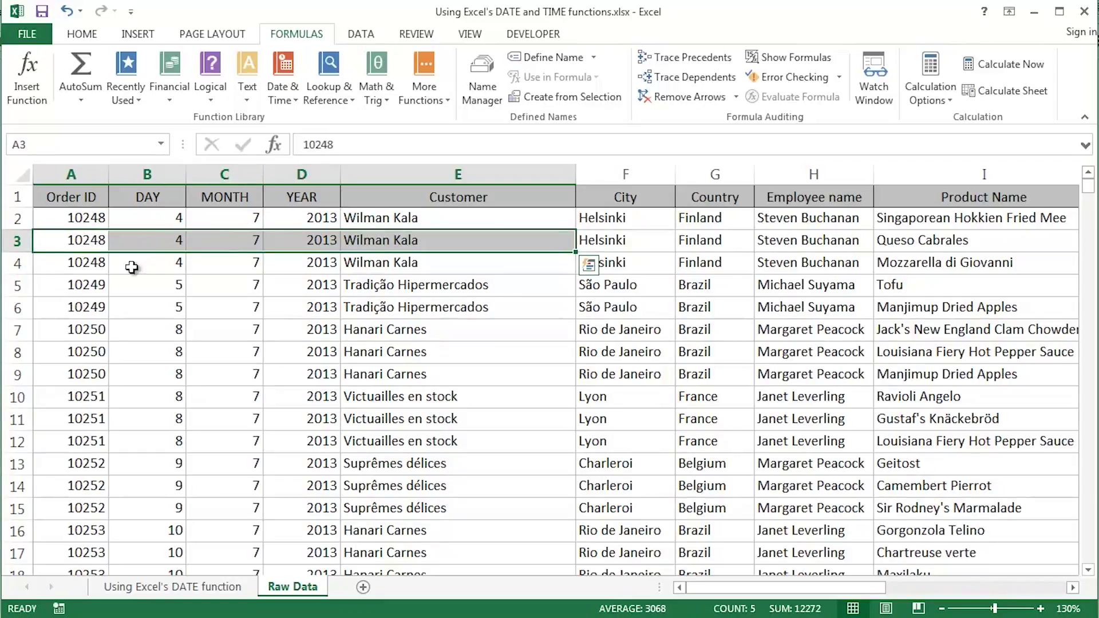
left_click_drag(86, 265, 478, 261)
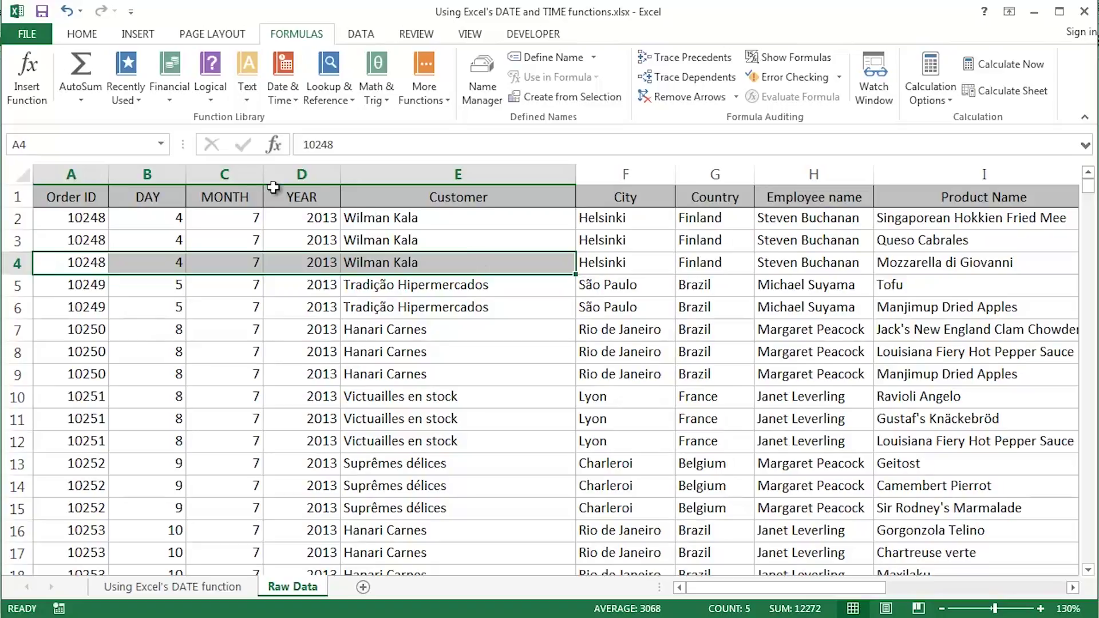
left_click(168, 219)
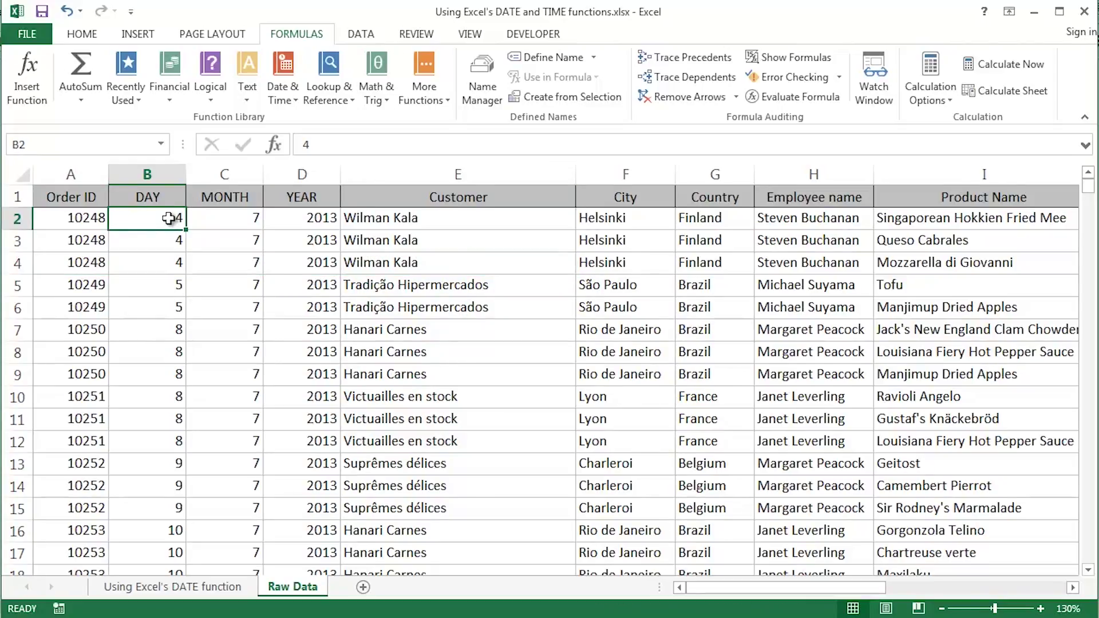
left_click(219, 221)
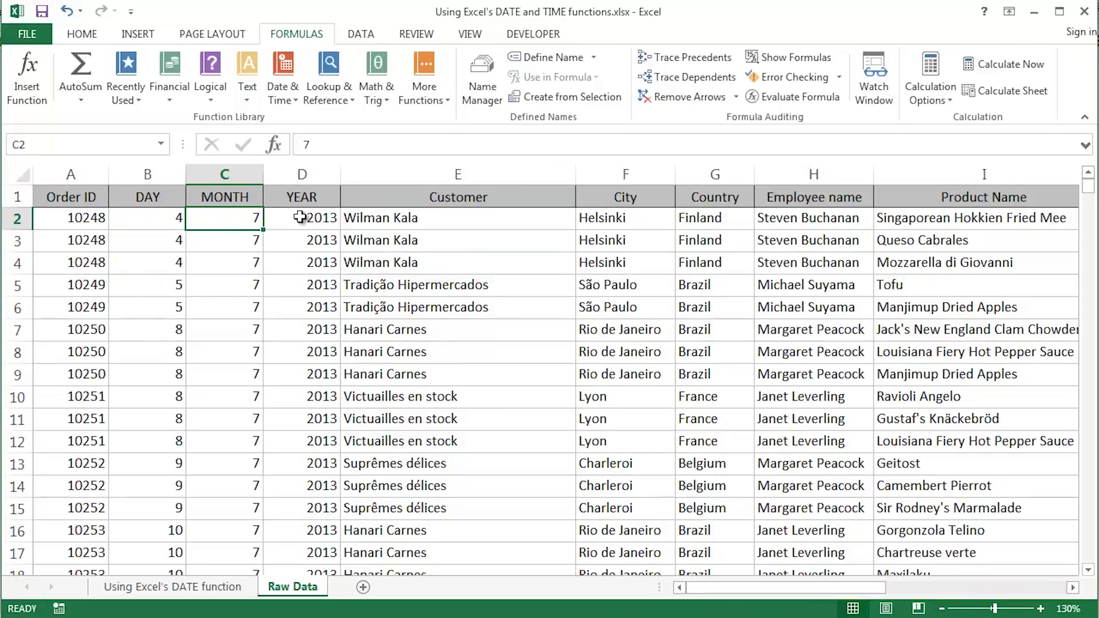
left_click(300, 217)
scroll(327, 238, "down", 20)
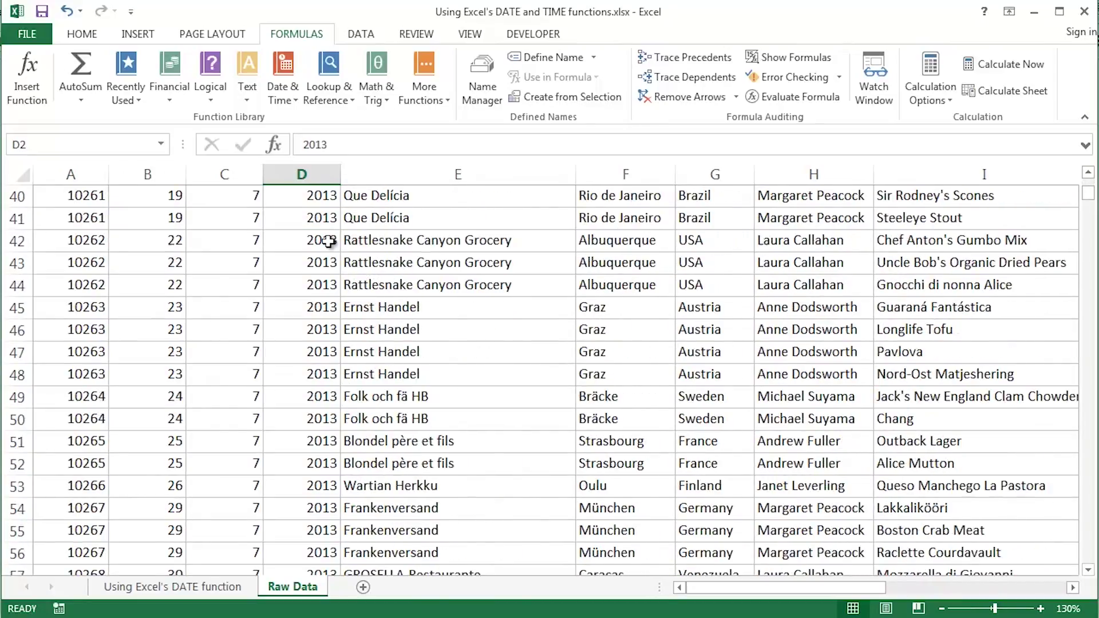
scroll(328, 241, "up", 6)
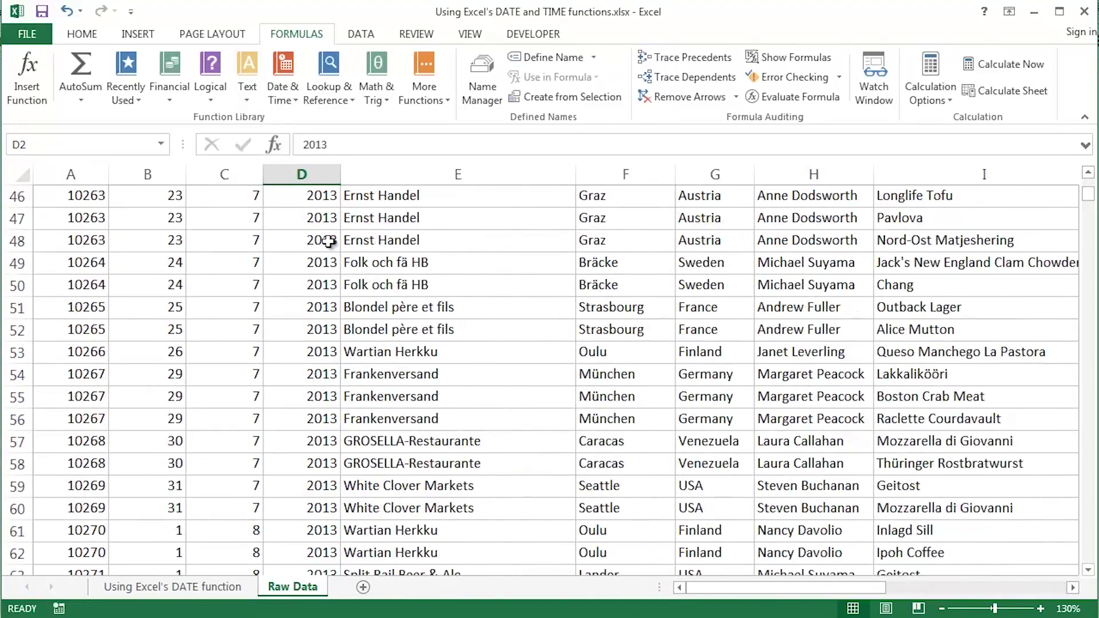
scroll(328, 241, "down", 3)
mouse_move(1094, 206)
left_mouse_down()
mouse_move(1095, 337)
mouse_move(1095, 192)
left_mouse_up()
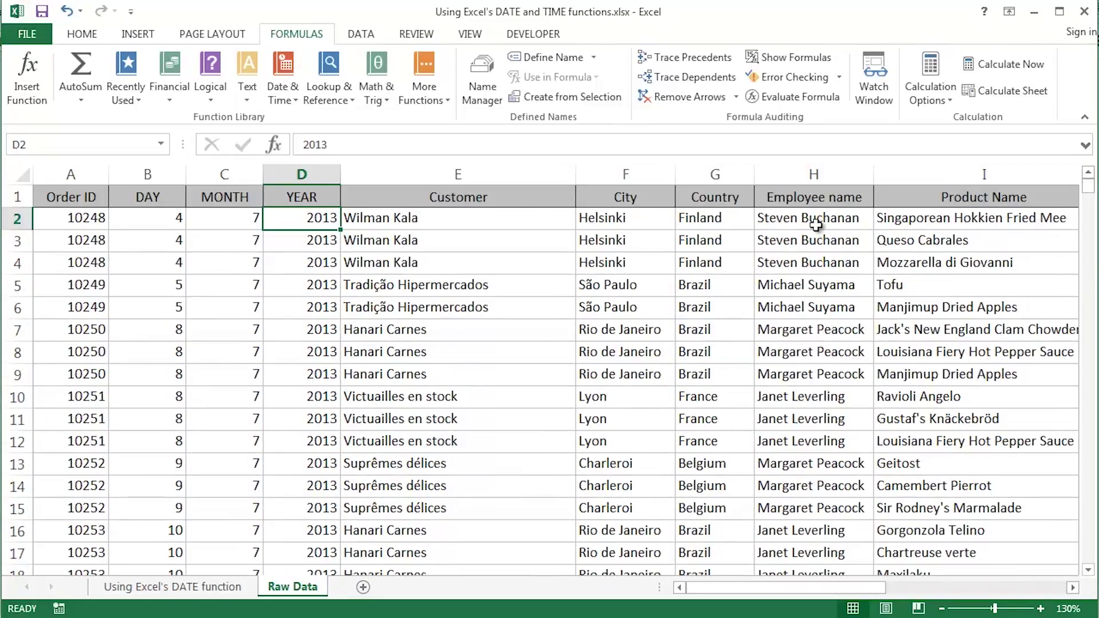
Insert a blank column before Customer and widen the new column E
left_click(407, 173)
right_click(407, 174)
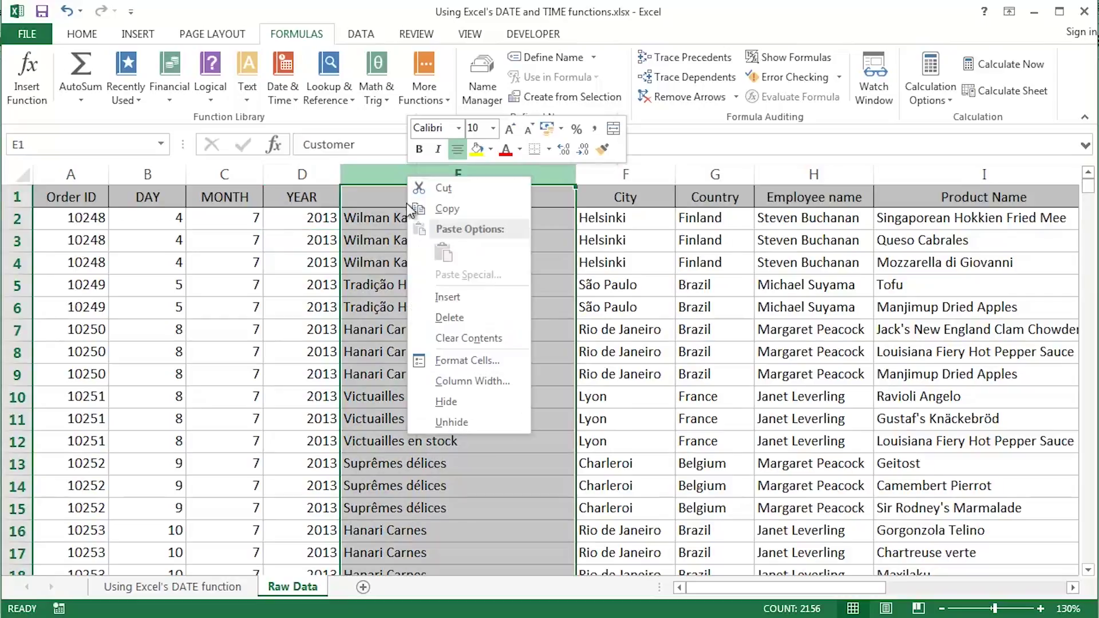
left_click(448, 298)
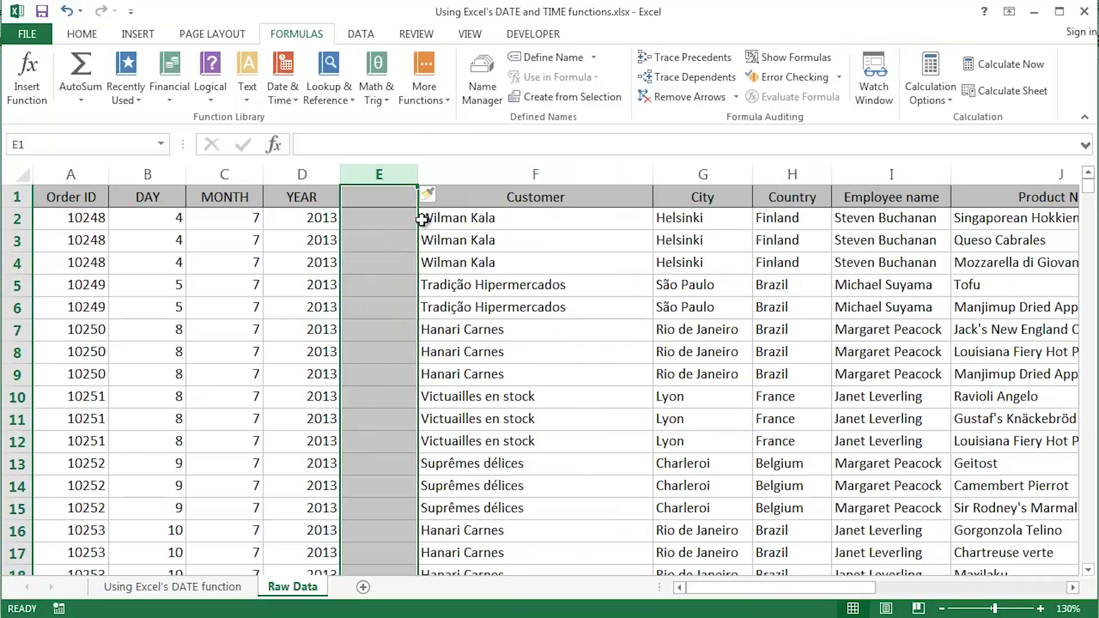
left_click_drag(418, 174, 445, 174)
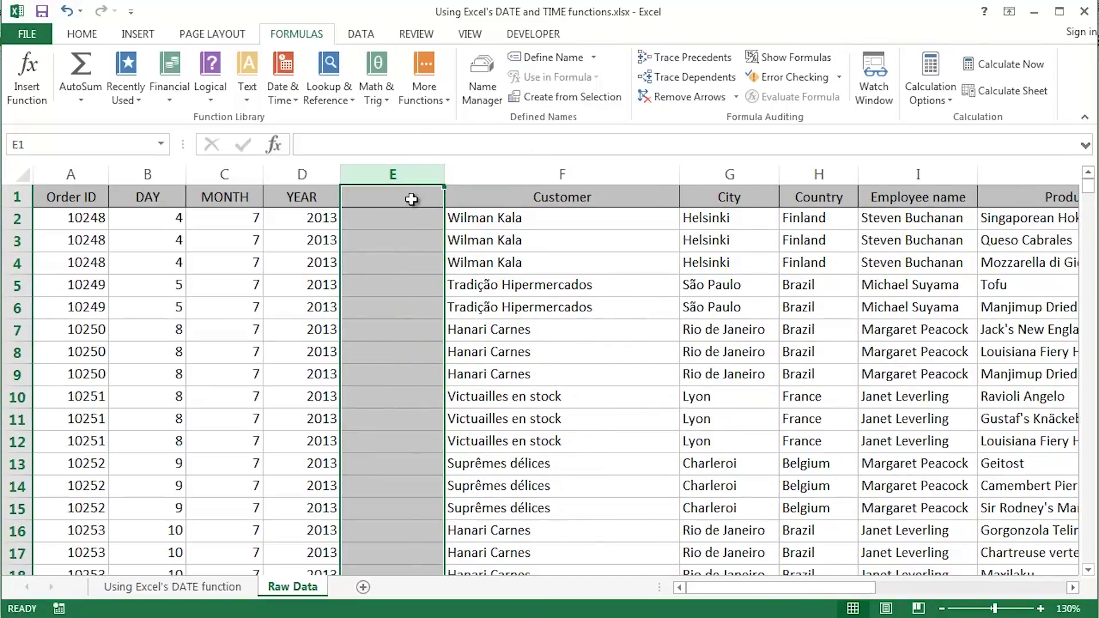
Enter the heading ORDER DATE in cell E1
left_click(412, 199)
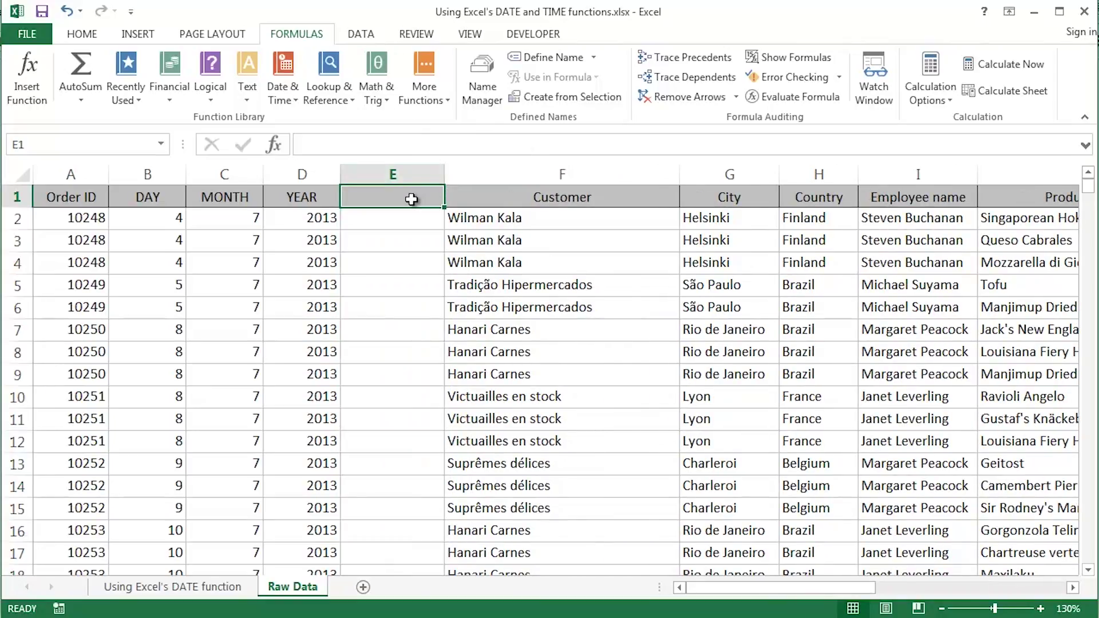
type("ORDER")
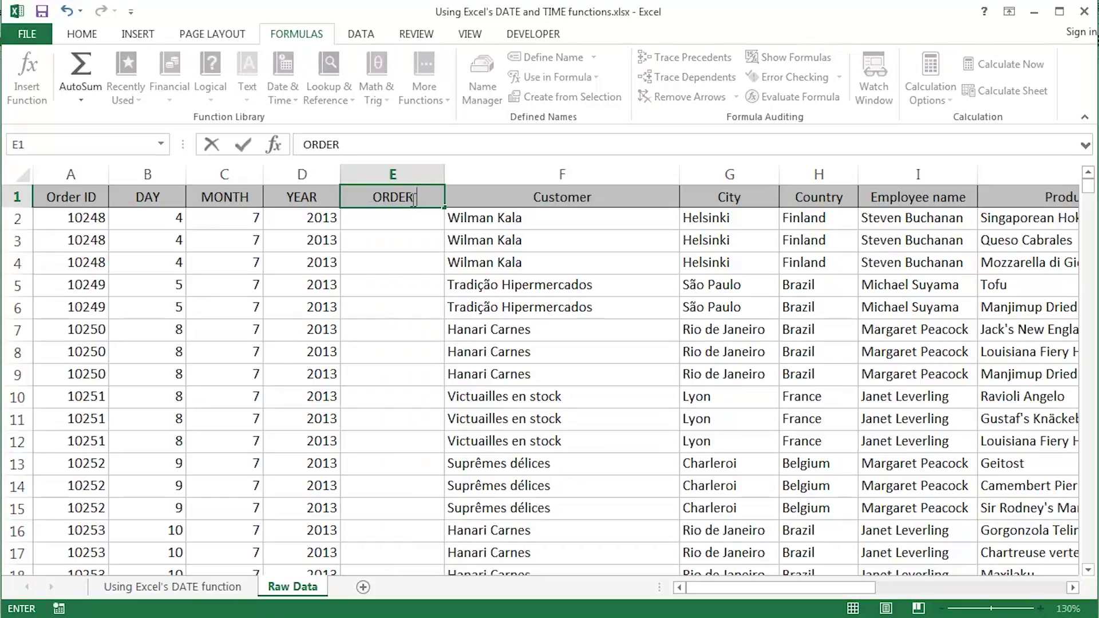
type(" DATE")
key("Return")
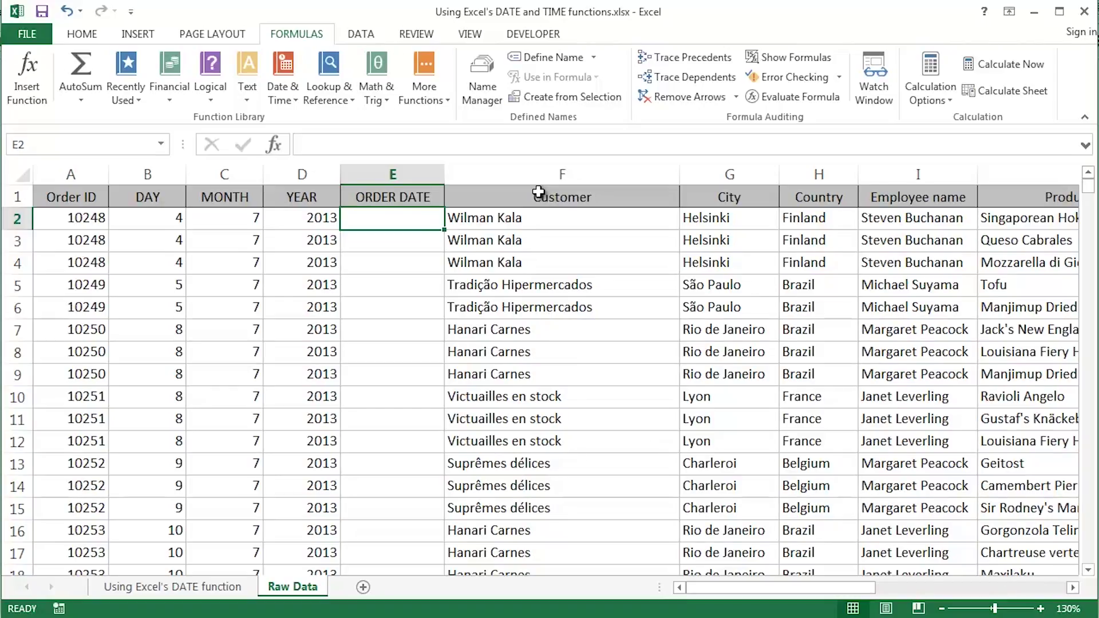
Enter =DATE(D2,C2,B2) in E2, showing 04/07/2013, and reselect E2
type("=dat")
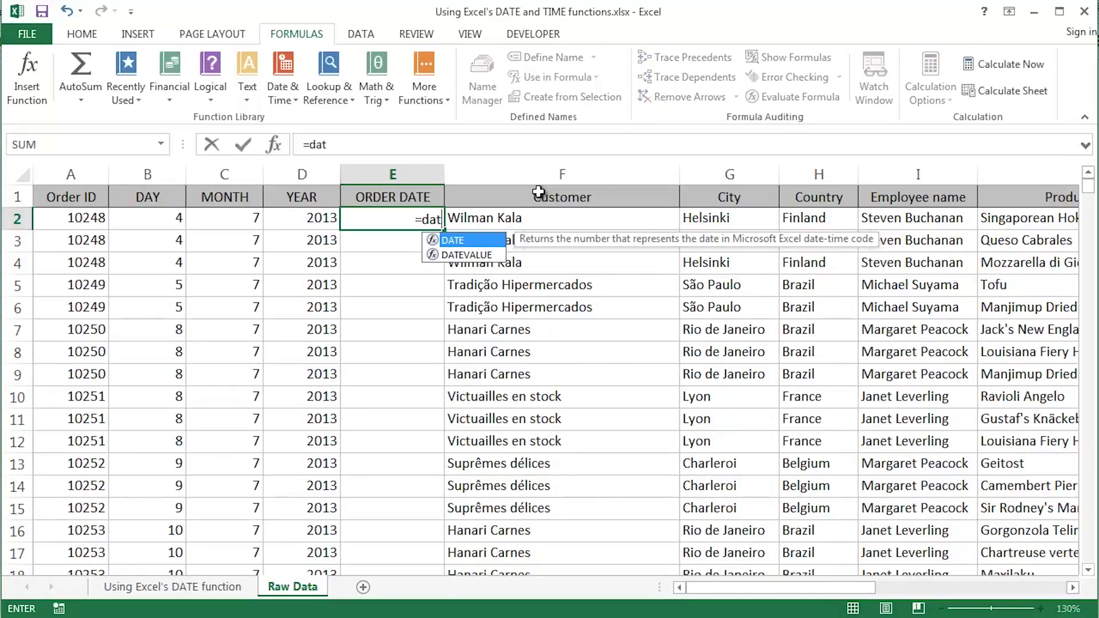
key("Tab")
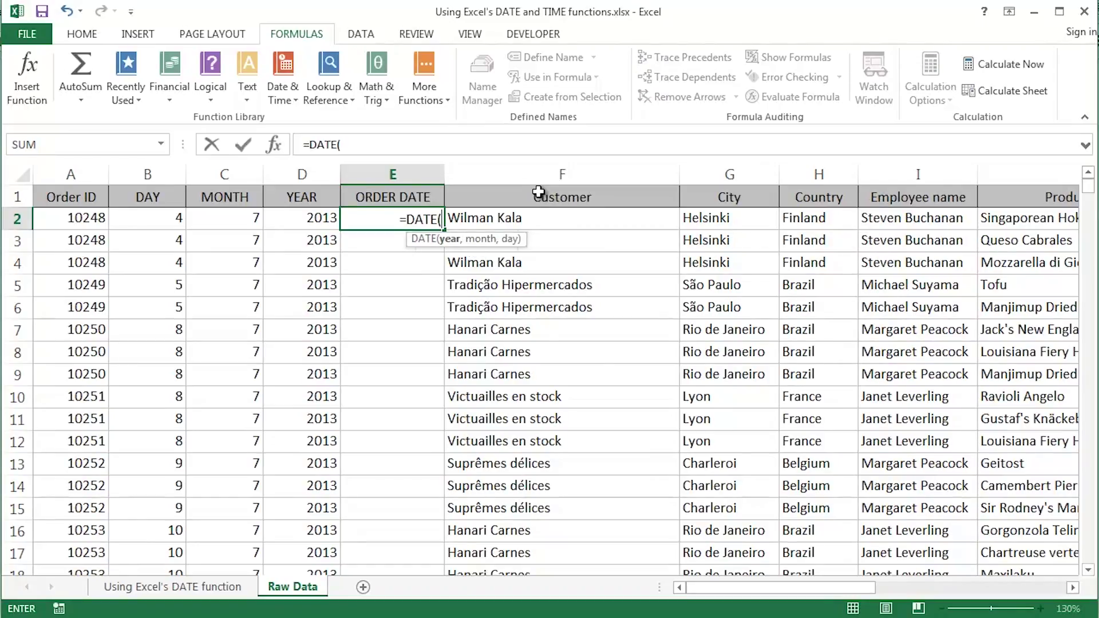
left_click(284, 220)
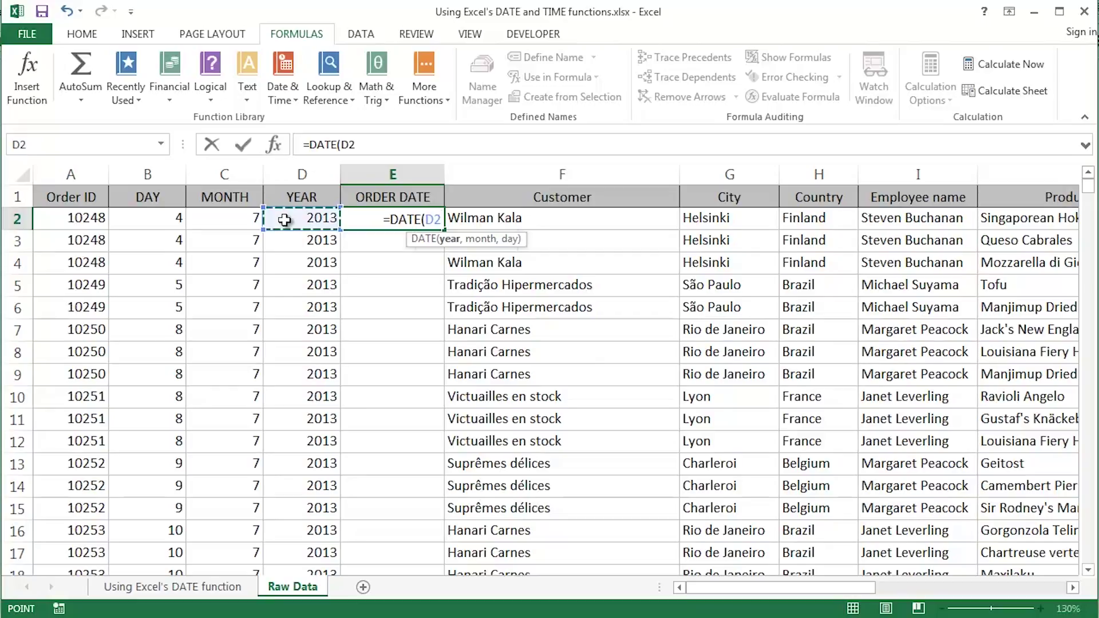
type(",")
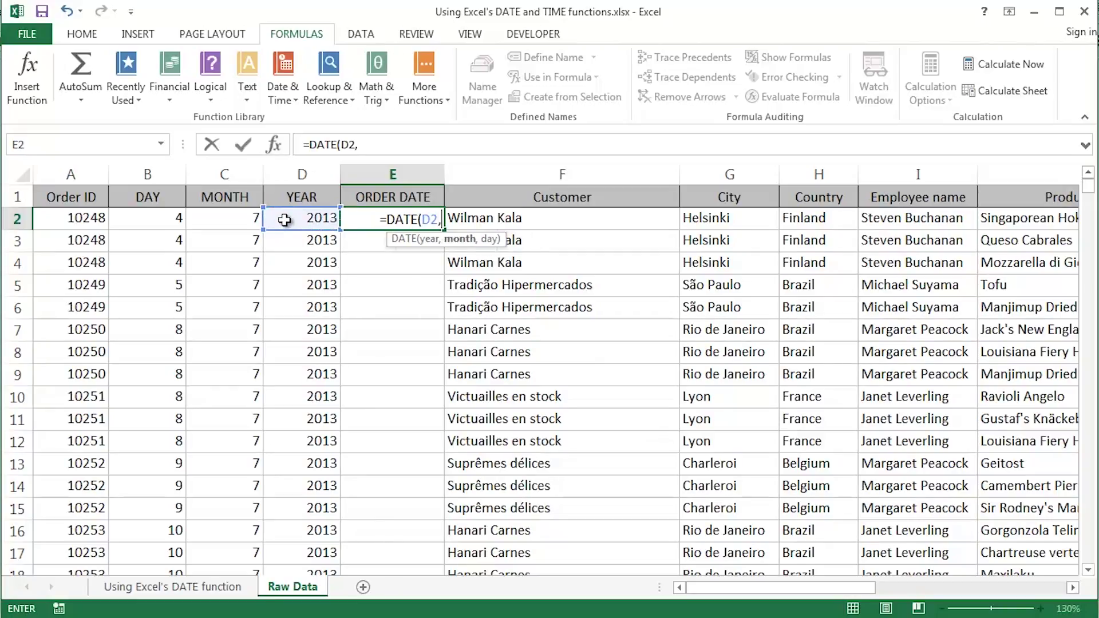
left_click(224, 218)
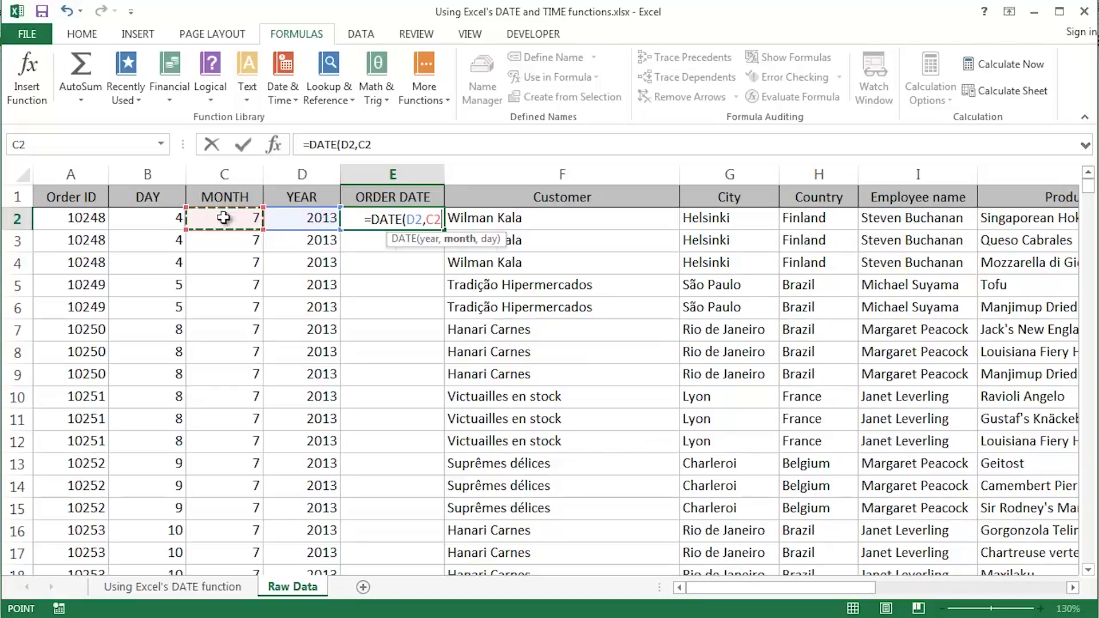
type(",")
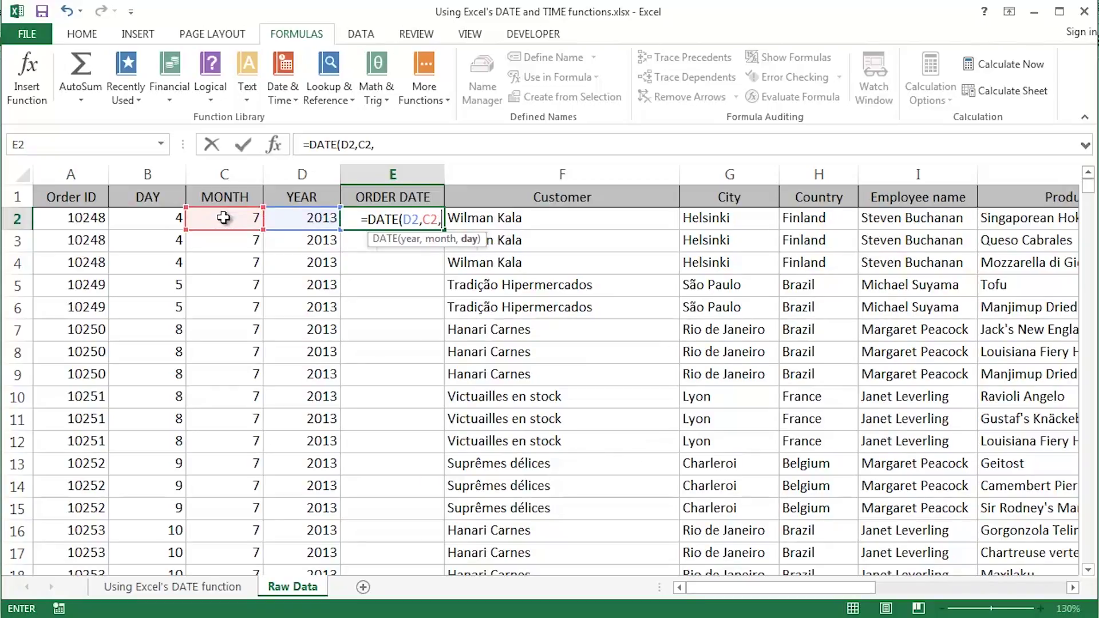
left_click(147, 221)
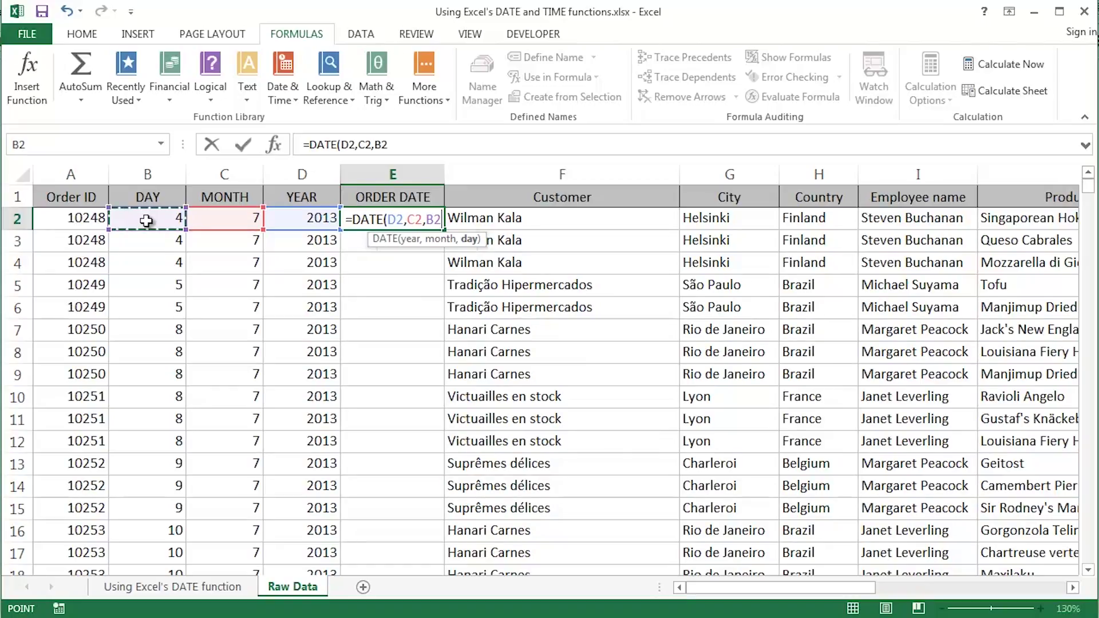
key("Return")
left_click(394, 218)
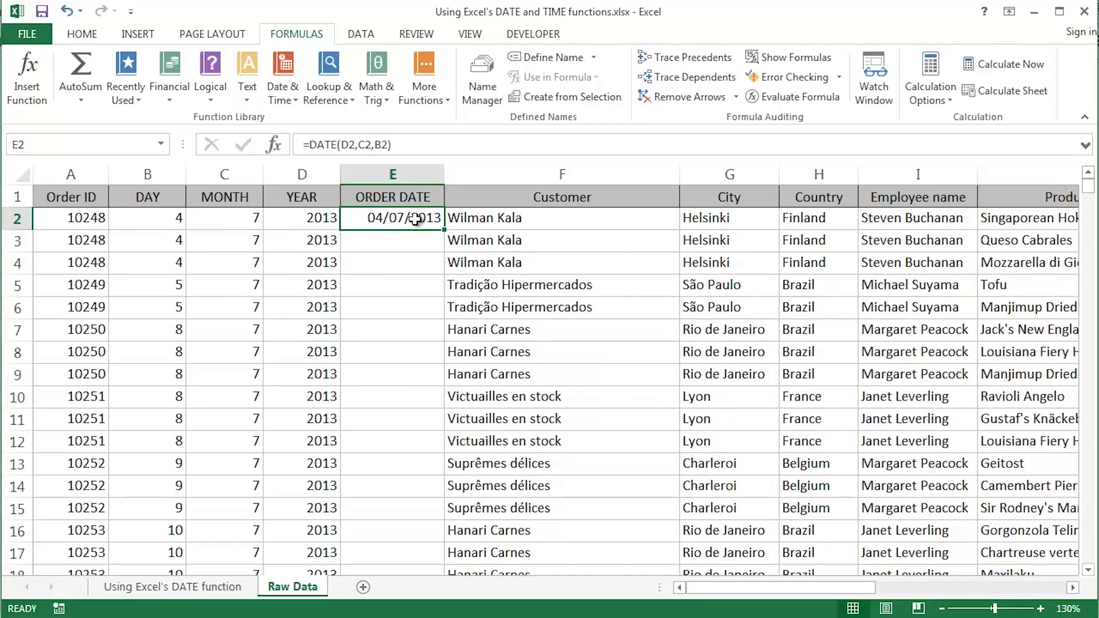
Fill E2's DATE formula down to row 2156 and check the last filled row
double_click(446, 230)
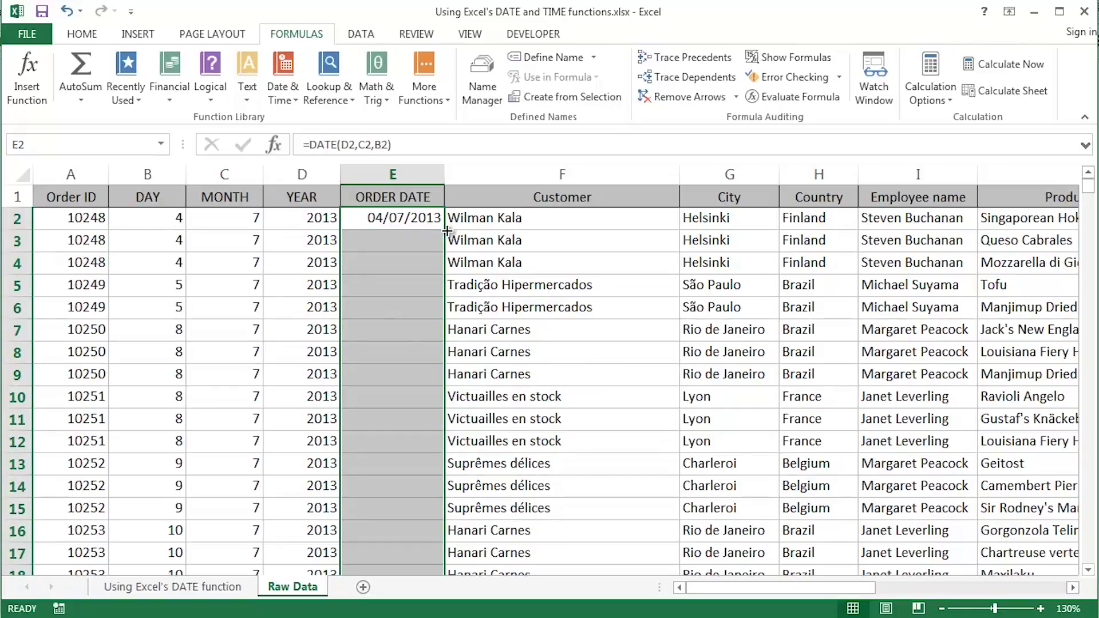
left_click(420, 220)
key("ctrl+Down")
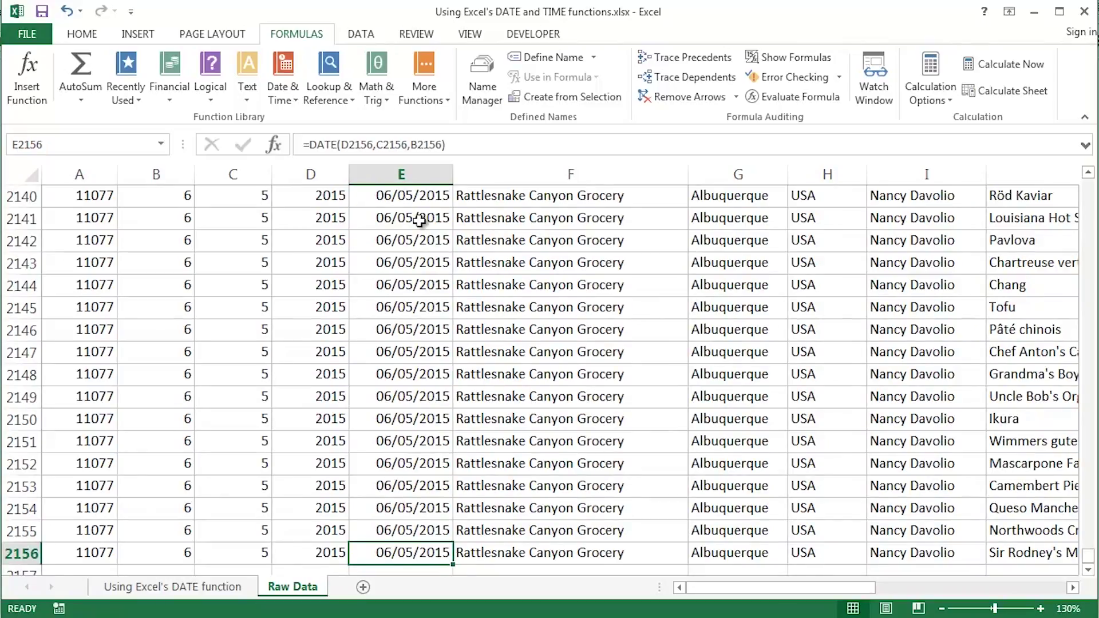
key("ctrl+Up")
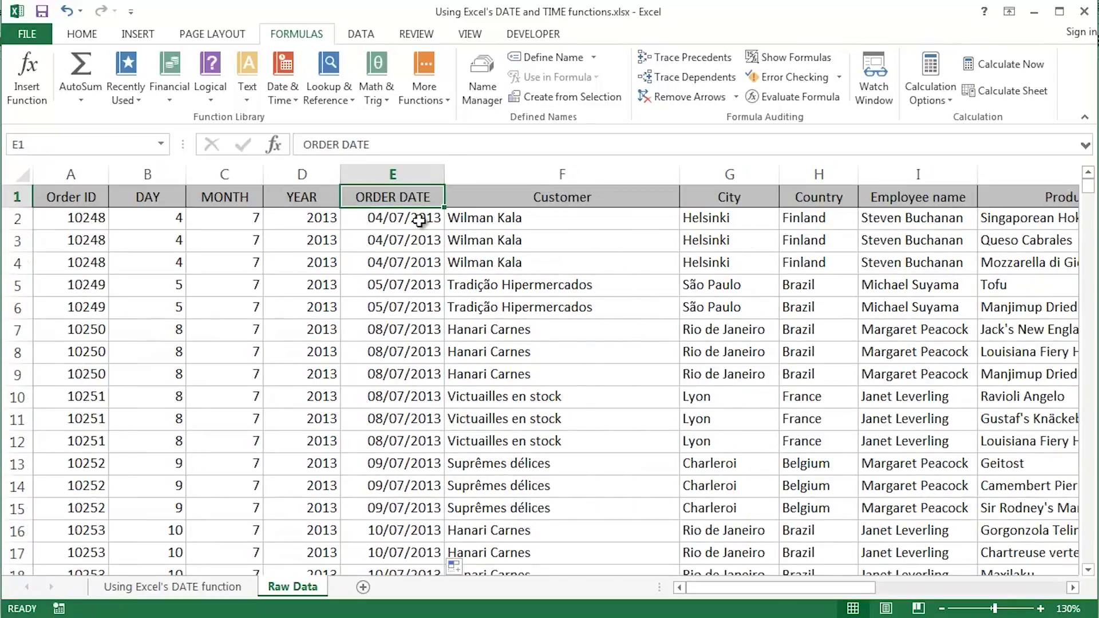
Inspect E2's DATE formula references and confirm it unchanged
key("Down")
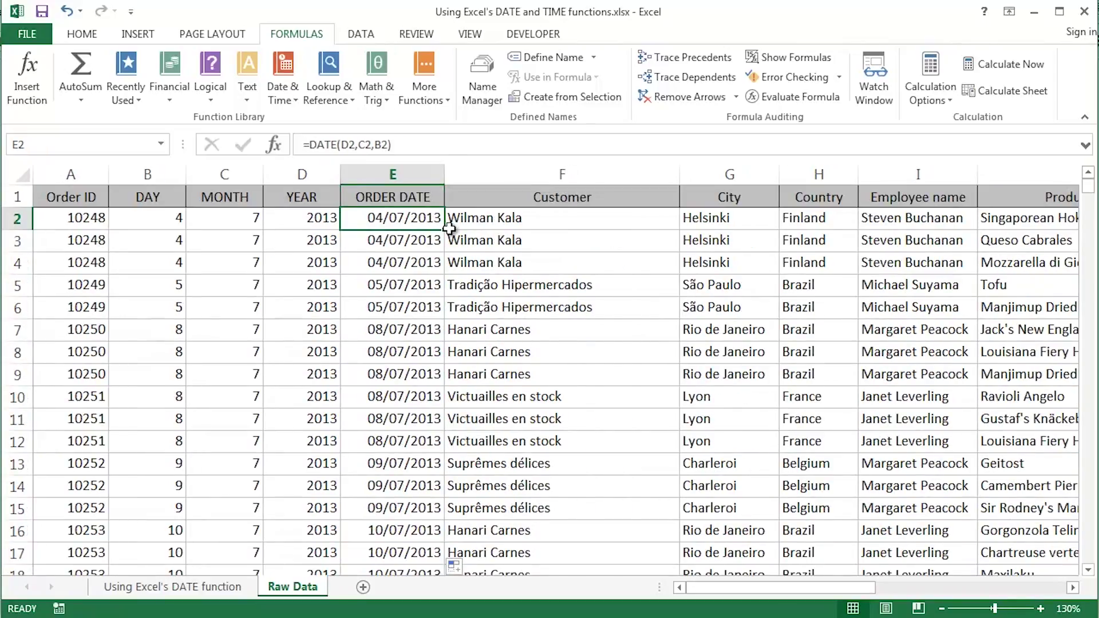
key("F2")
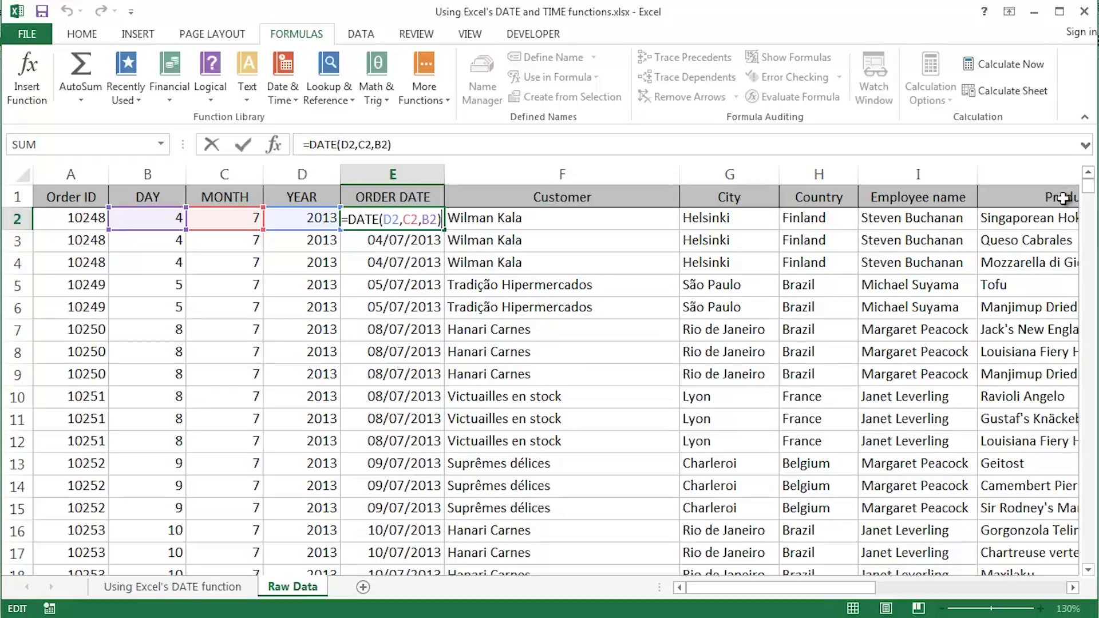
key("Return")
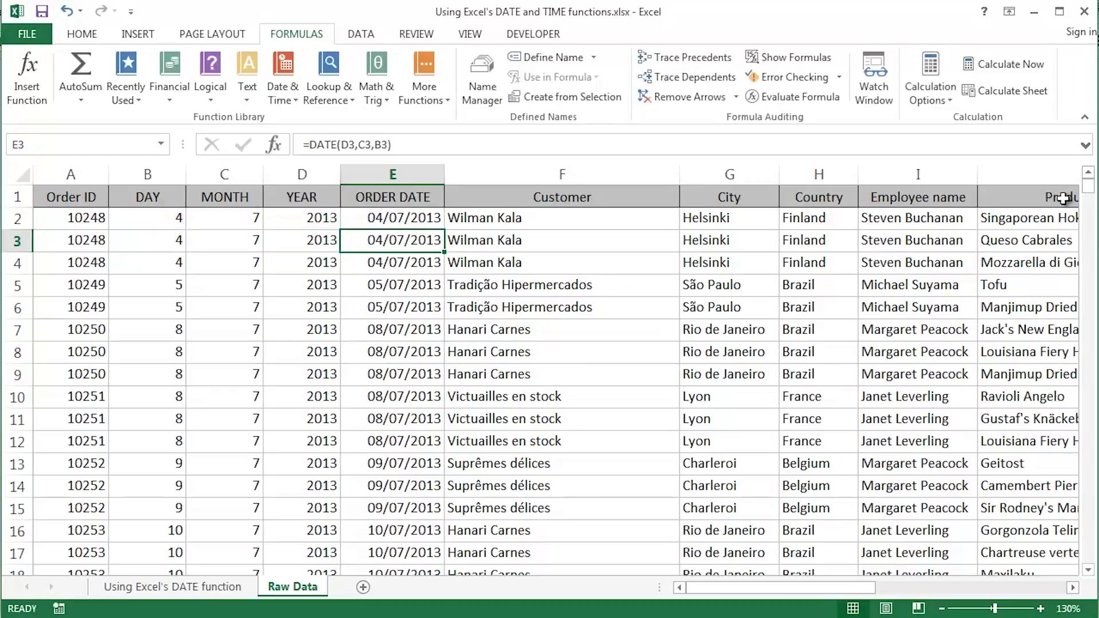